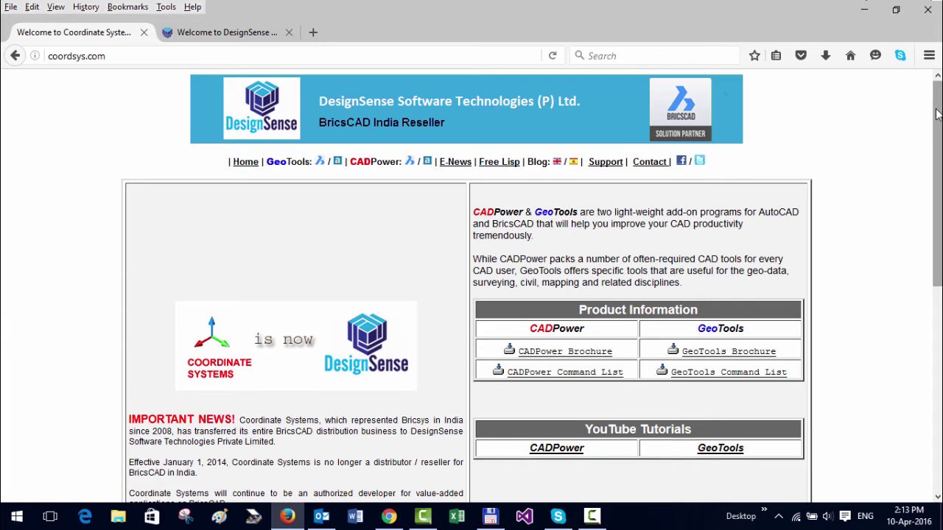
# Scroll the coordsys.com page down to the CADPower / GeoTools 30-day free trial download table.
pyautogui.moveTo(937, 114); pyautogui.dragTo(900, 276)
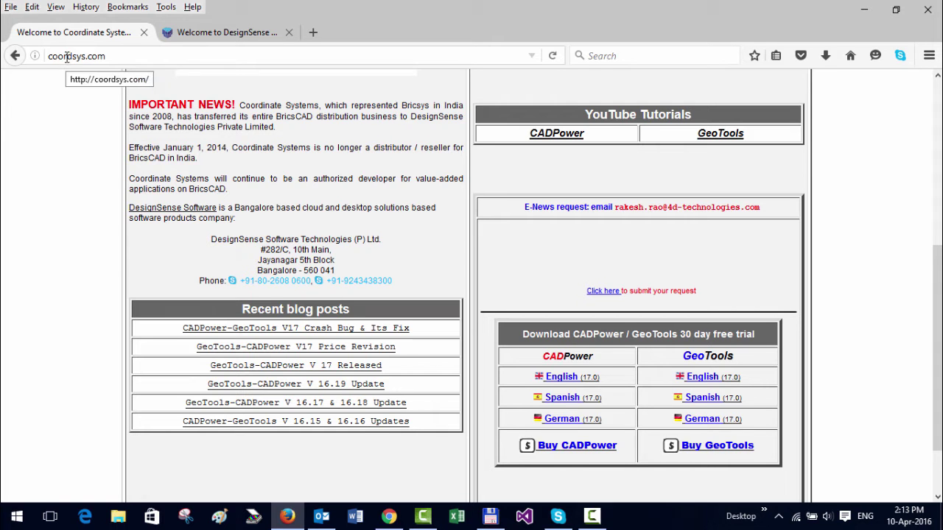
pyautogui.click(218, 37)
pyautogui.scroll(-1, 938, 198)
pyautogui.moveTo(938, 198); pyautogui.dragTo(934, 277)
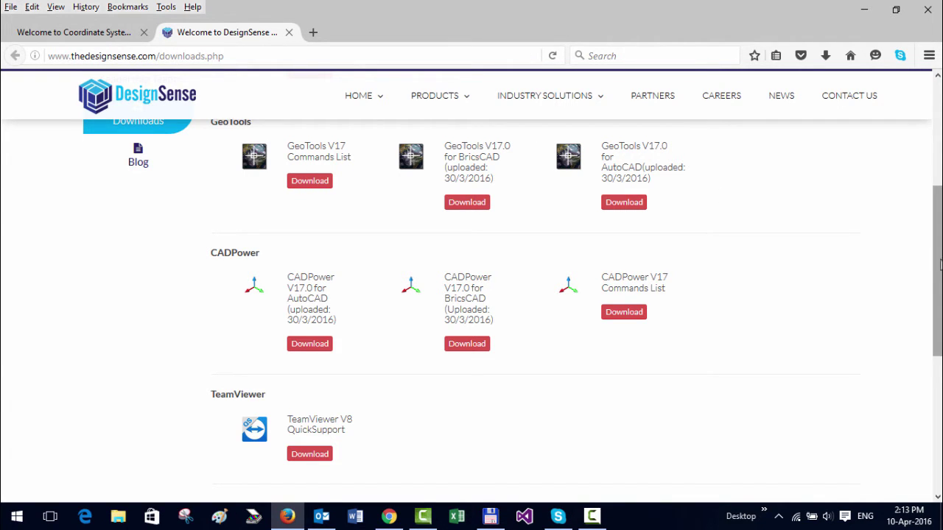
pyautogui.scroll(3, 827, 288)
pyautogui.click(85, 33)
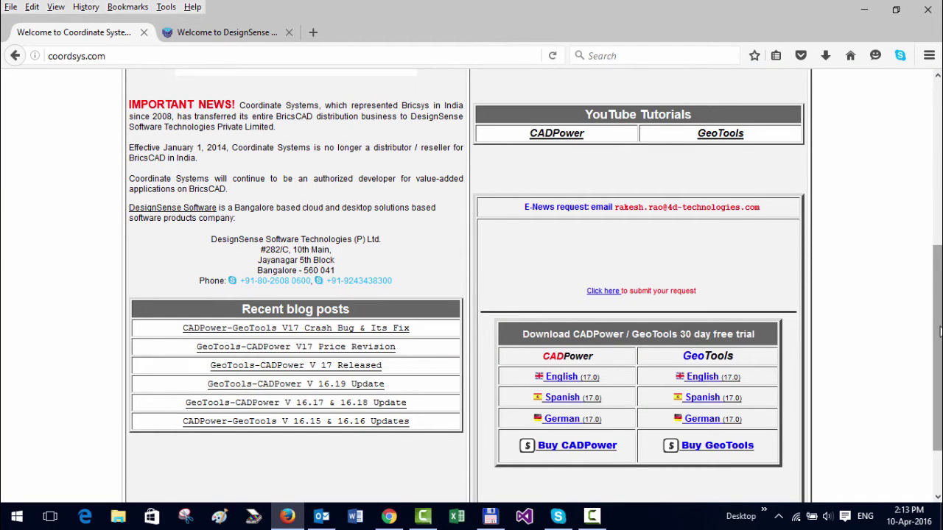
pyautogui.moveTo(940, 331); pyautogui.dragTo(934, 389)
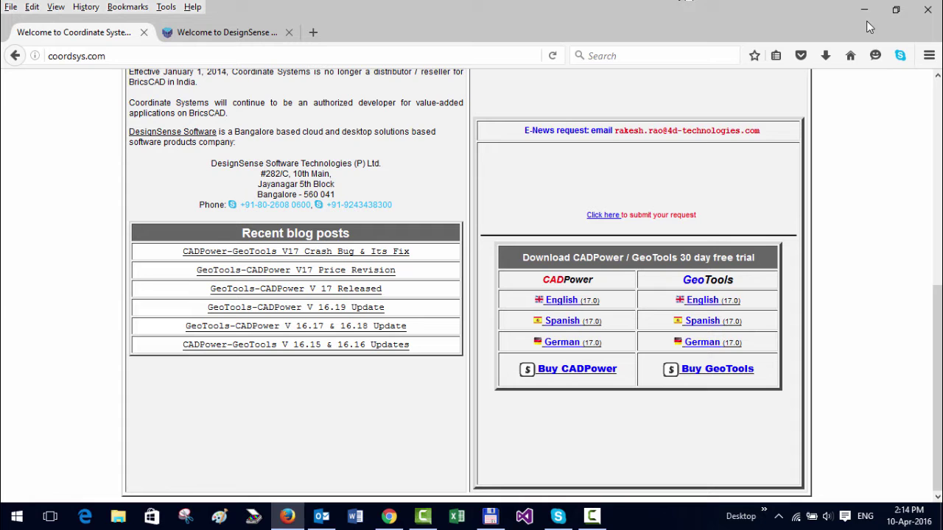
# Run geotools_bricscad_en.exe in English and install GeoTools V17 into the default Four Dimension Technologies folder.
pyautogui.click(490, 516)
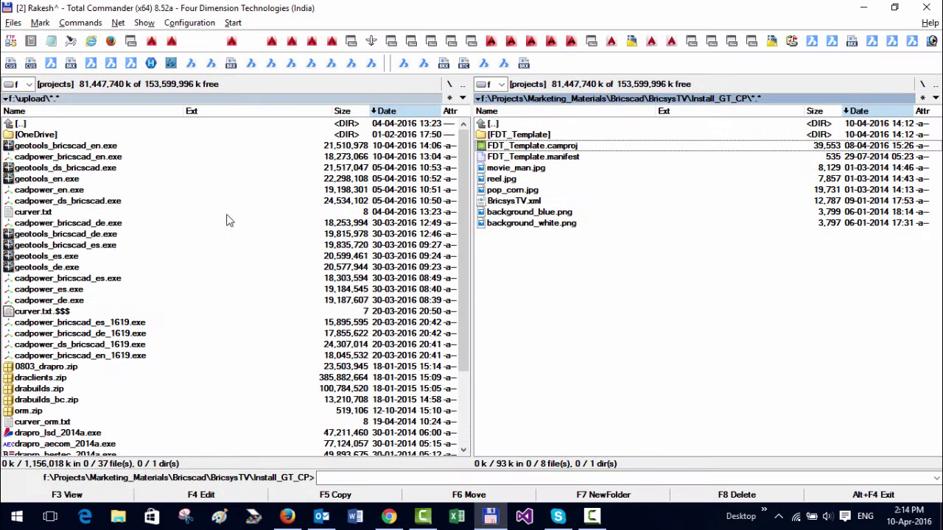
pyautogui.click(136, 149)
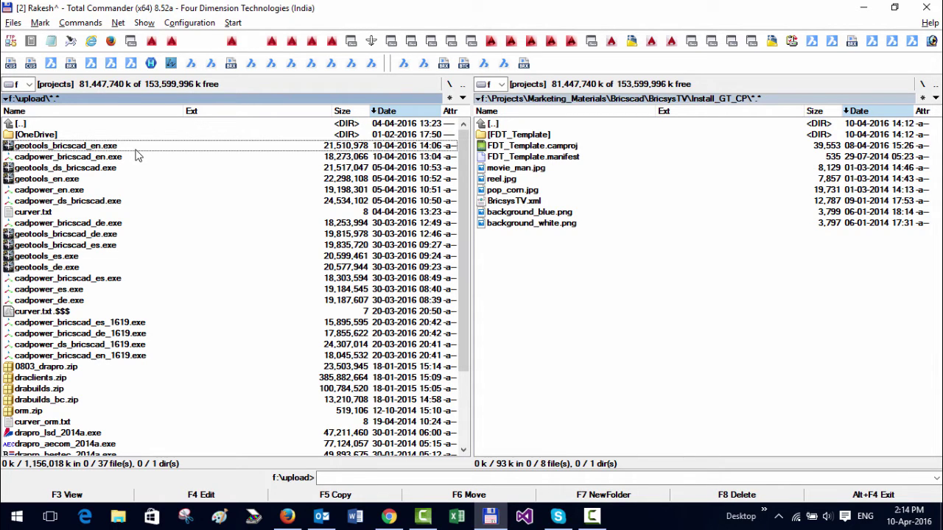
pyautogui.doubleClick(135, 149)
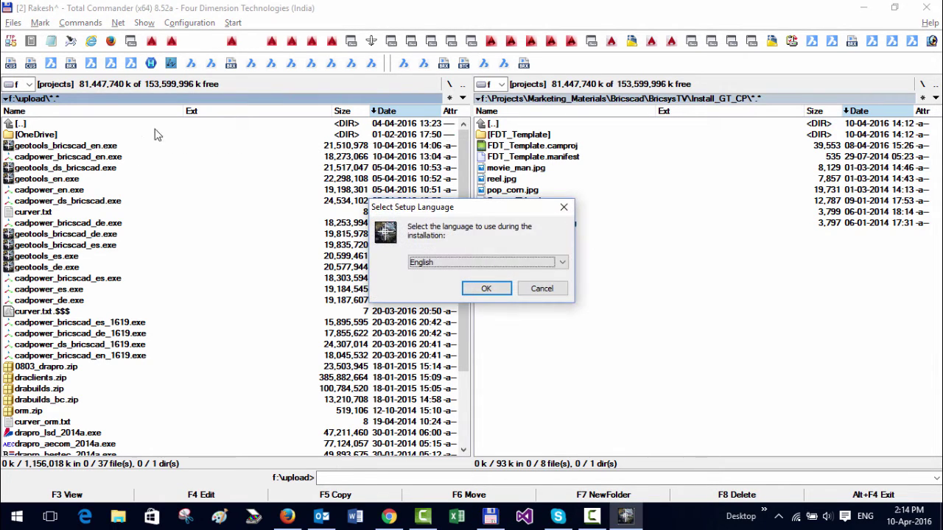
pyautogui.click(486, 288)
pyautogui.click(546, 371)
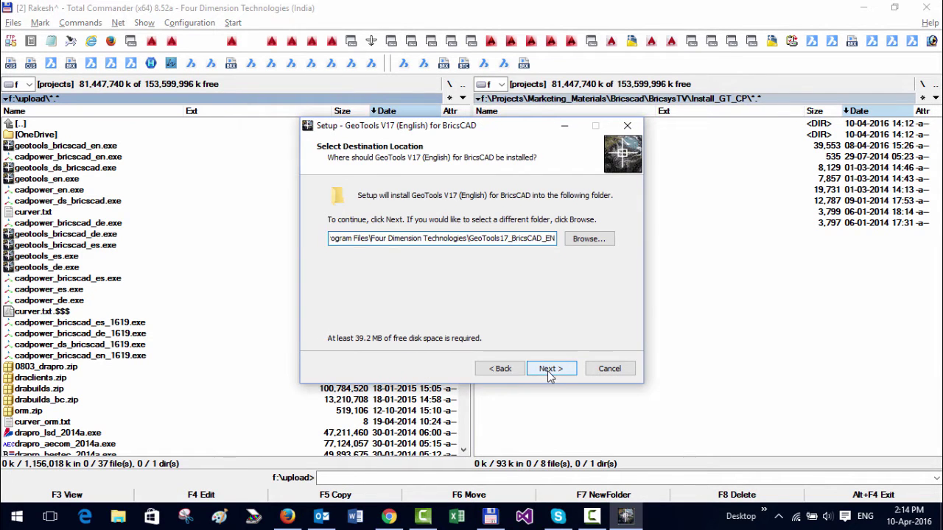
pyautogui.click(547, 371)
pyautogui.click(384, 234)
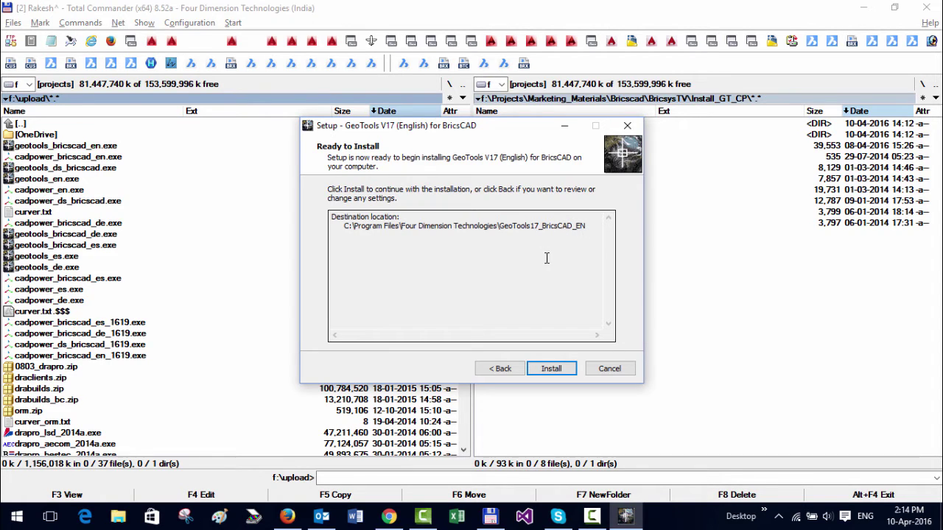
pyautogui.click(548, 369)
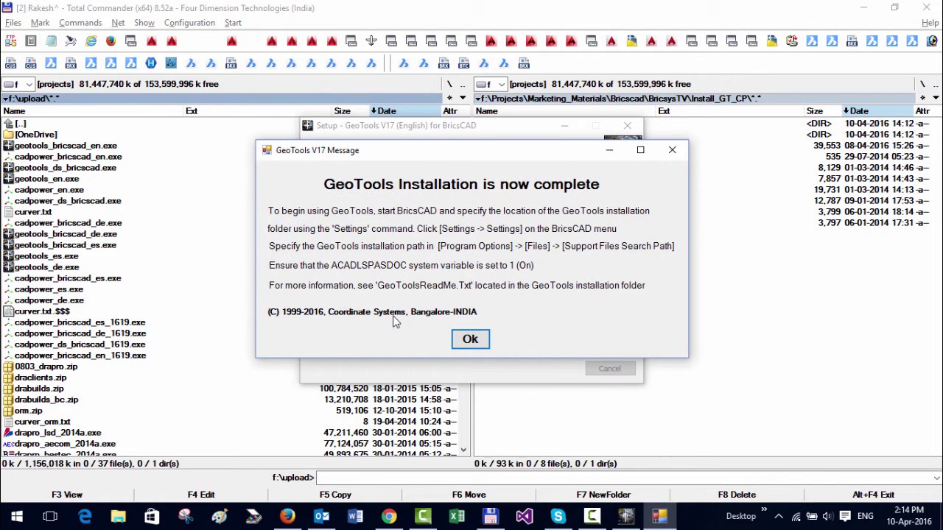
pyautogui.moveTo(408, 156); pyautogui.dragTo(404, 136)
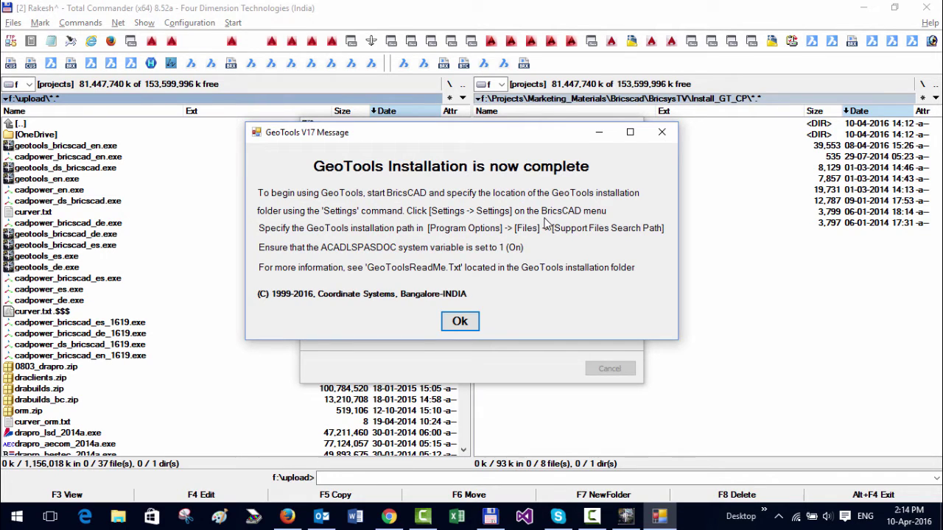
# Dismiss the completion message and finish GeoTools setup with the Readme and Brochure options still ticked.
pyautogui.click(460, 322)
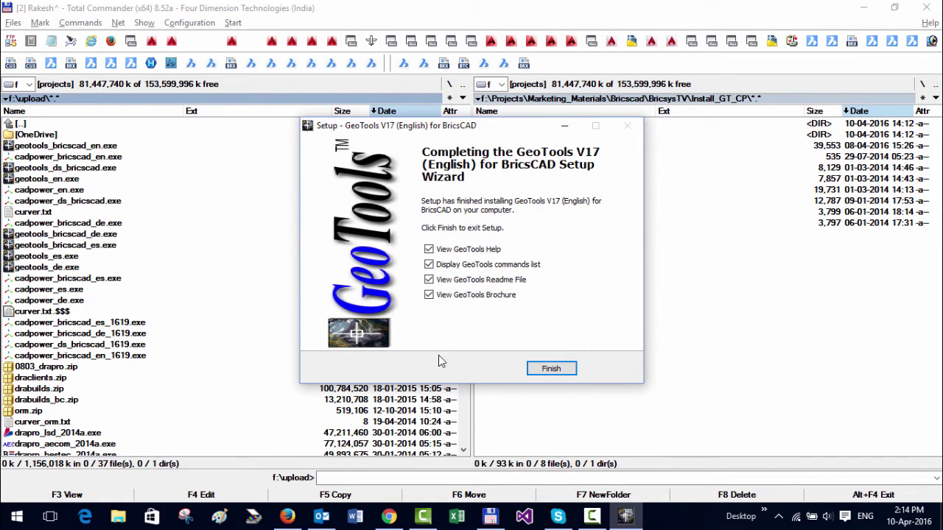
pyautogui.click(429, 295)
pyautogui.click(429, 280)
pyautogui.click(429, 280)
pyautogui.click(429, 296)
pyautogui.press('Return')
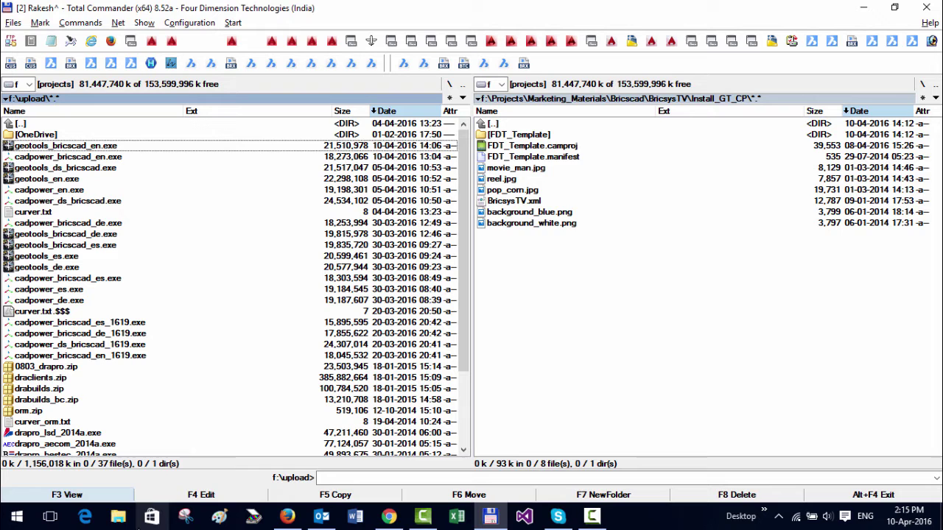
pyautogui.click(118, 517)
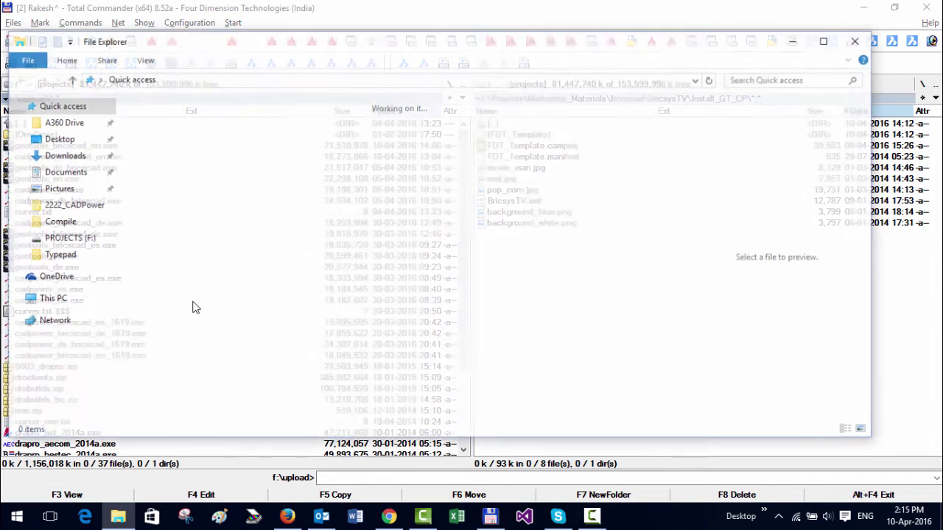
pyautogui.moveTo(105, 167); pyautogui.dragTo(110, 261)
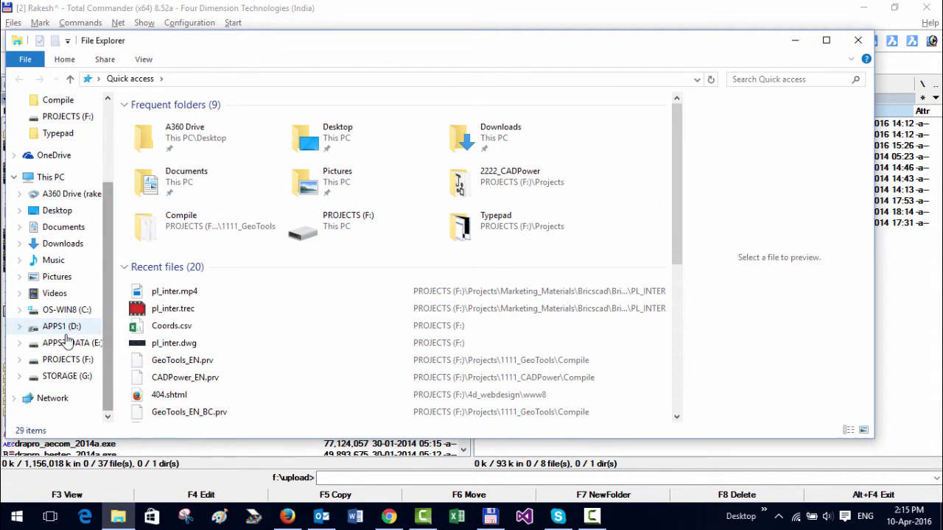
pyautogui.click(63, 310)
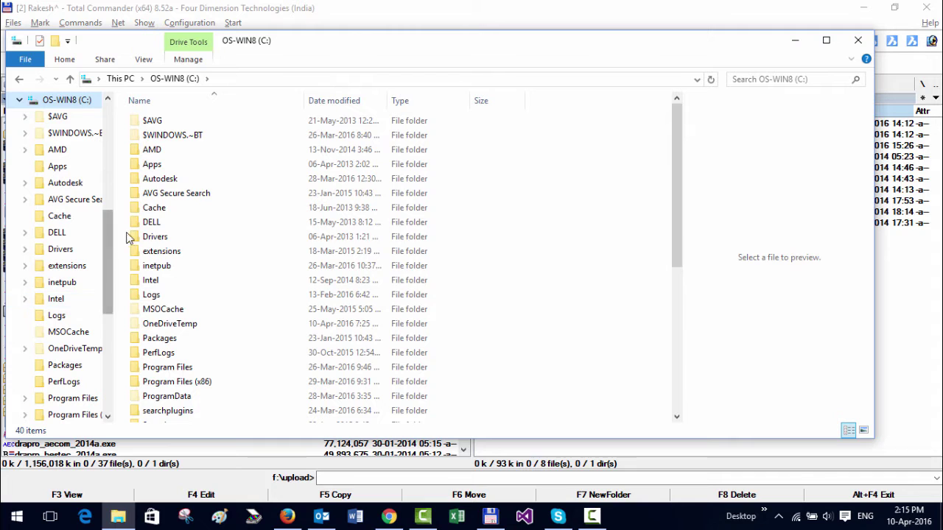
pyautogui.click(159, 308)
pyautogui.write('pro')
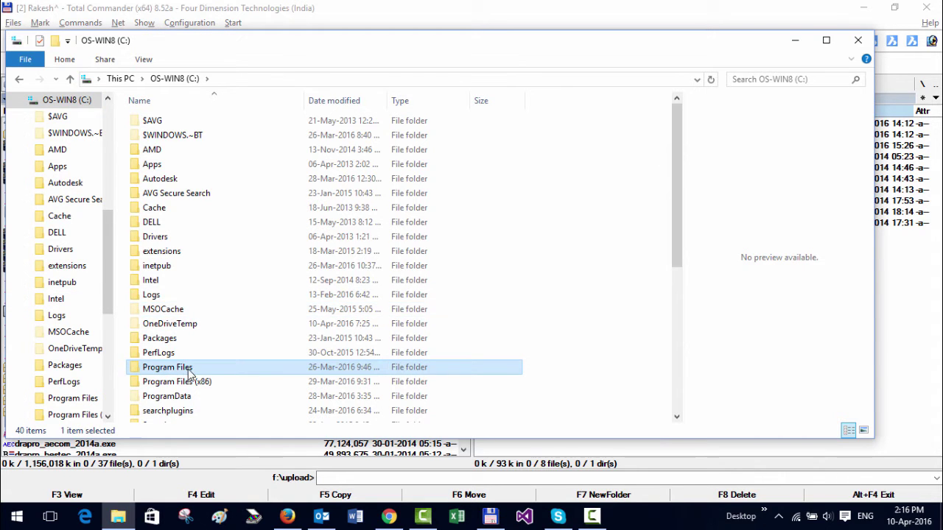
pyautogui.doubleClick(189, 369)
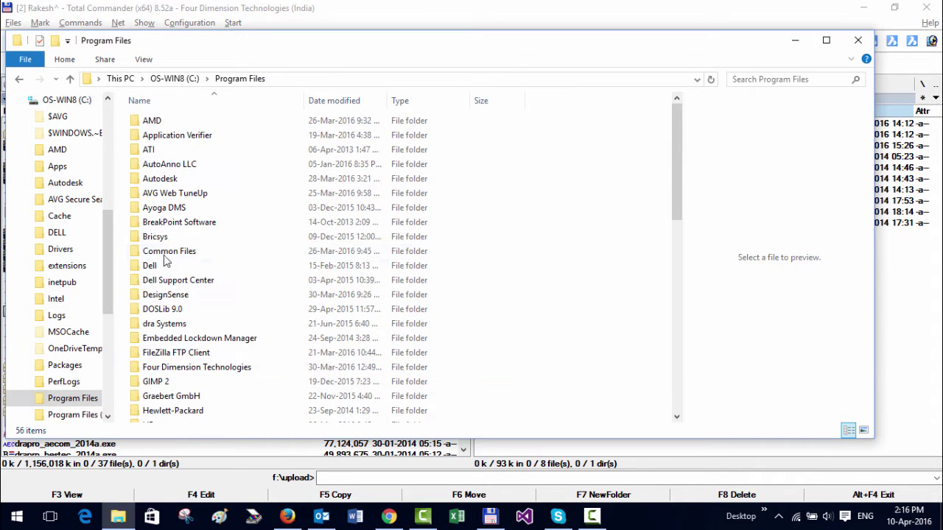
pyautogui.doubleClick(169, 368)
pyautogui.moveTo(679, 193); pyautogui.dragTo(661, 334)
pyautogui.doubleClick(171, 400)
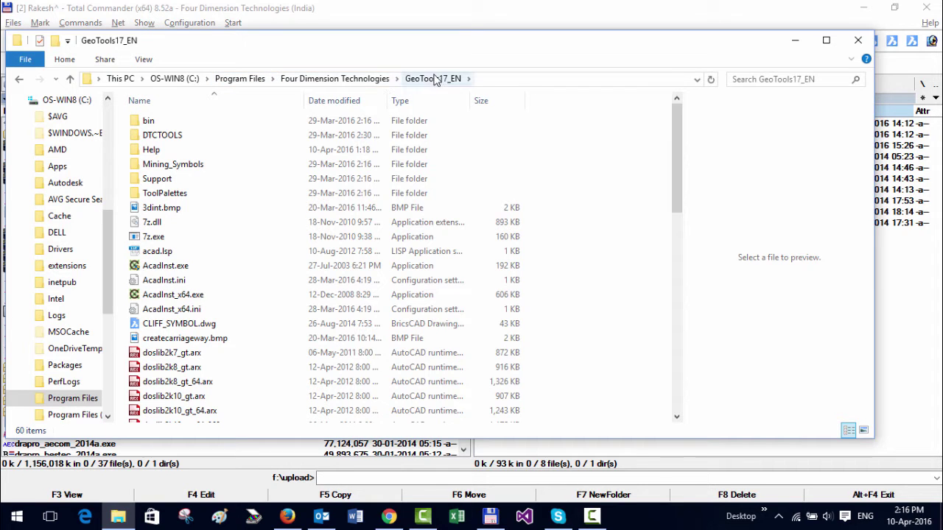
pyautogui.click(70, 79)
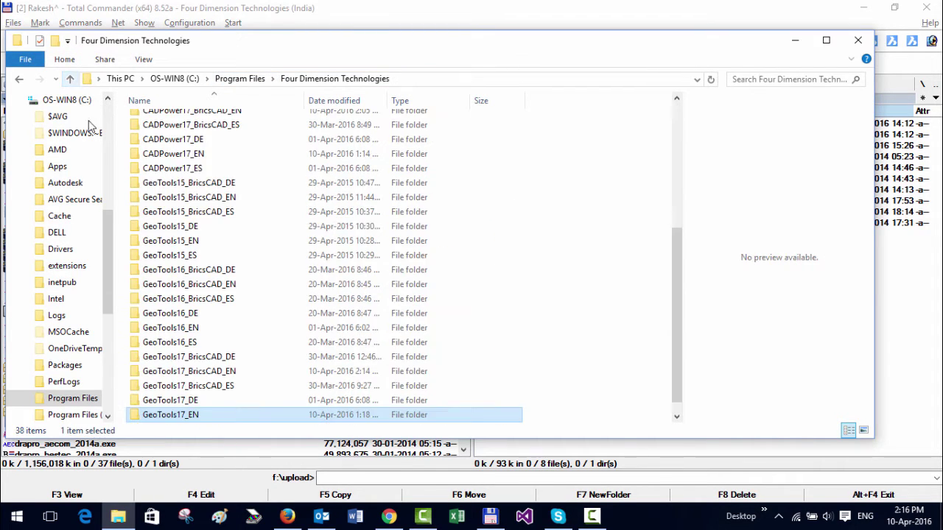
pyautogui.doubleClick(185, 372)
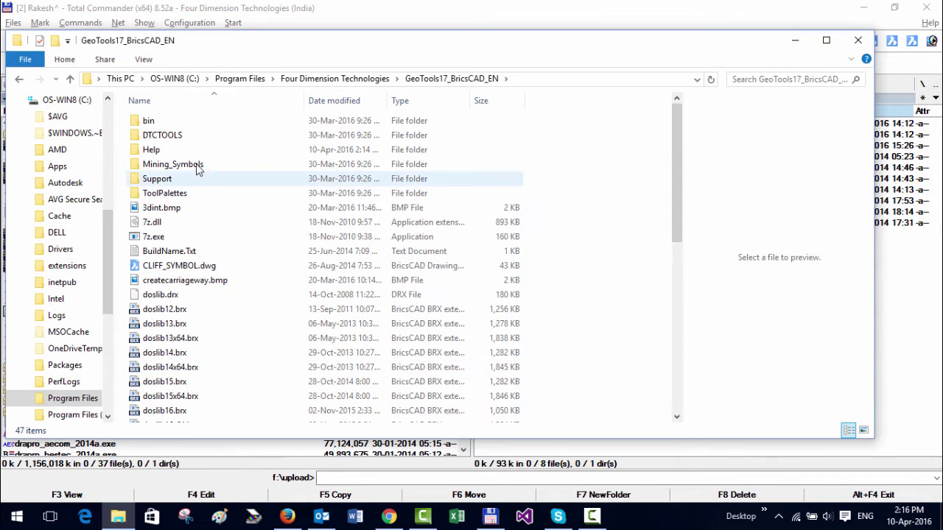
pyautogui.doubleClick(154, 150)
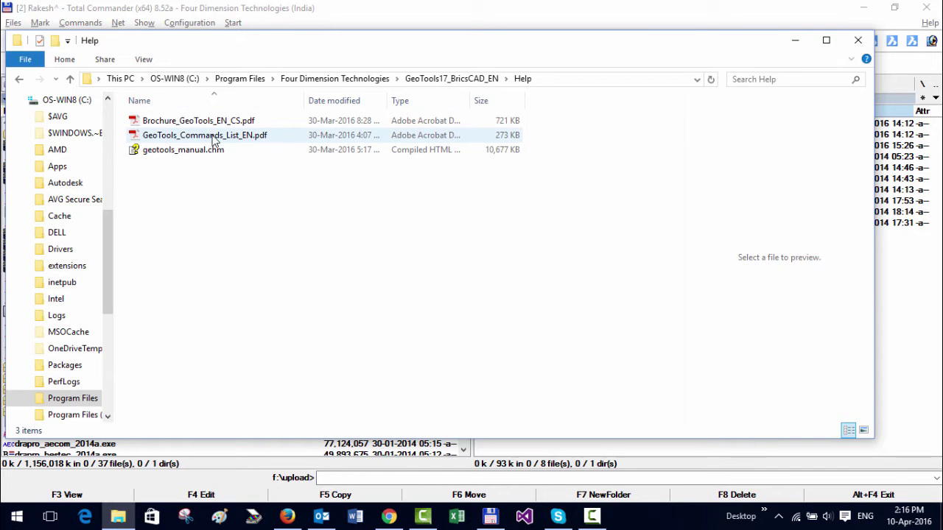
pyautogui.click(859, 41)
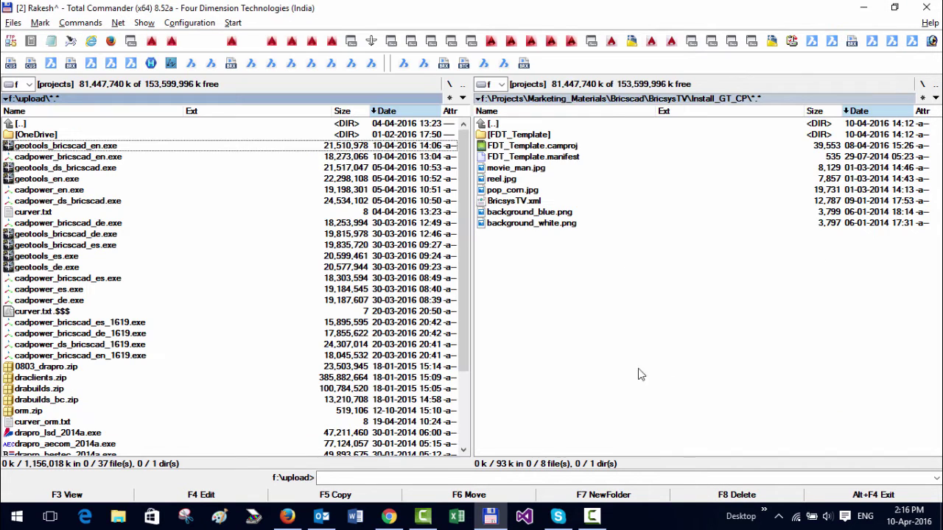
# Minimize Firefox, launch BricsCAD V16 from the desktop and start a blank 2D drawing.
pyautogui.hotkey('alt', 'Tab')
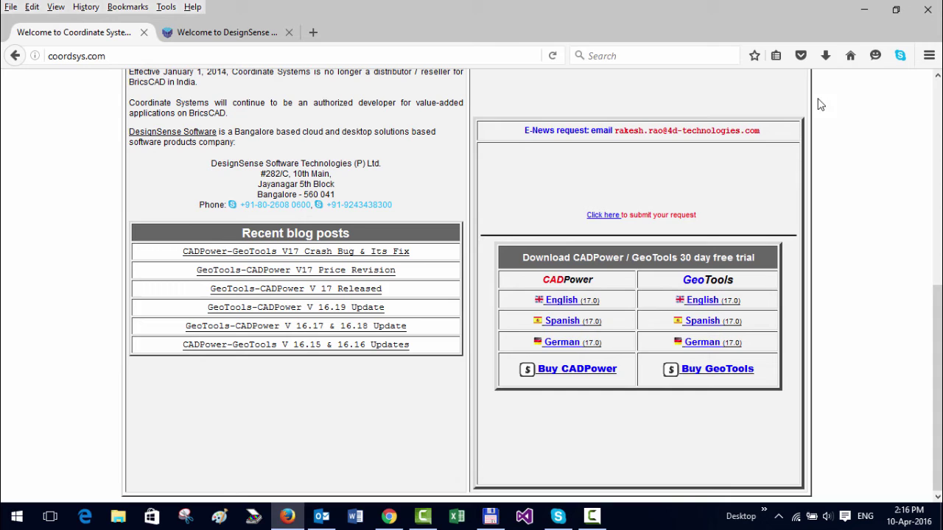
pyautogui.click(865, 9)
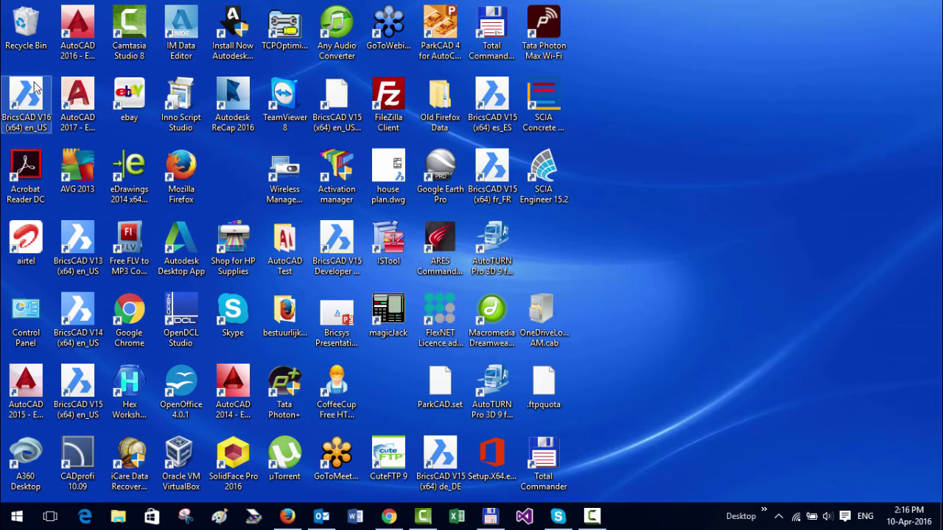
pyautogui.doubleClick(27, 102)
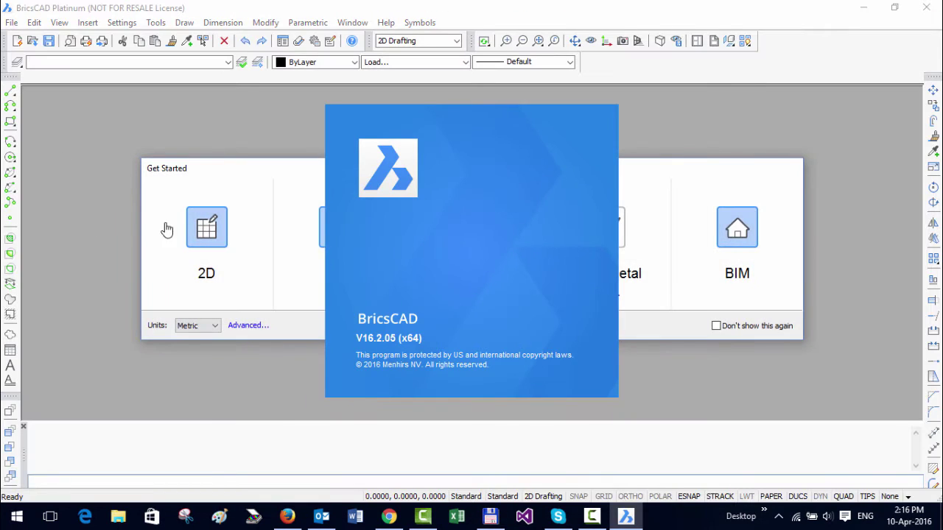
pyautogui.click(205, 228)
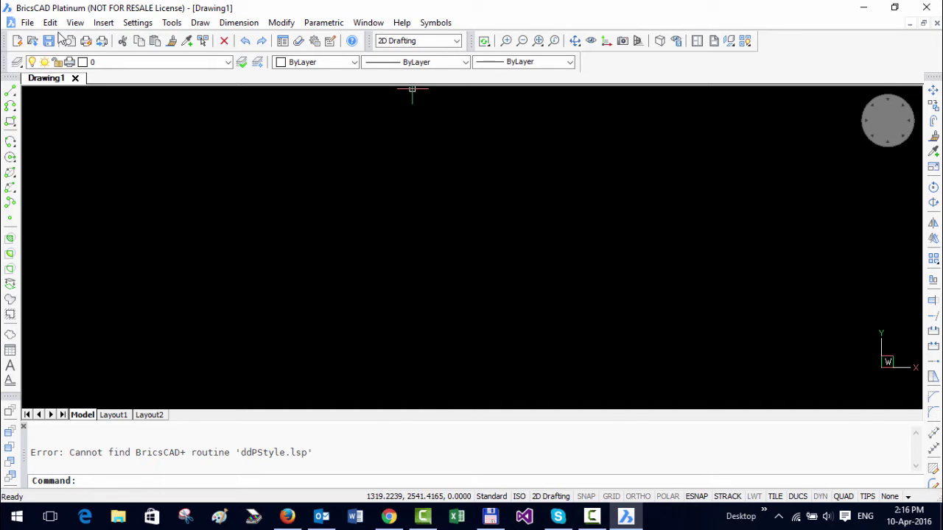
# Add a new empty entry to the Support file search path under Settings > Program options > Files.
pyautogui.click(135, 23)
pyautogui.click(142, 37)
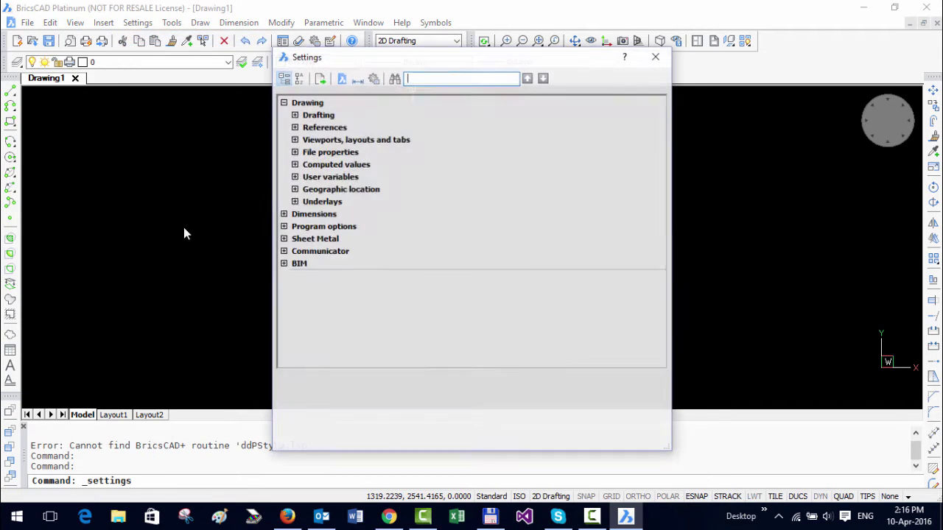
pyautogui.click(284, 227)
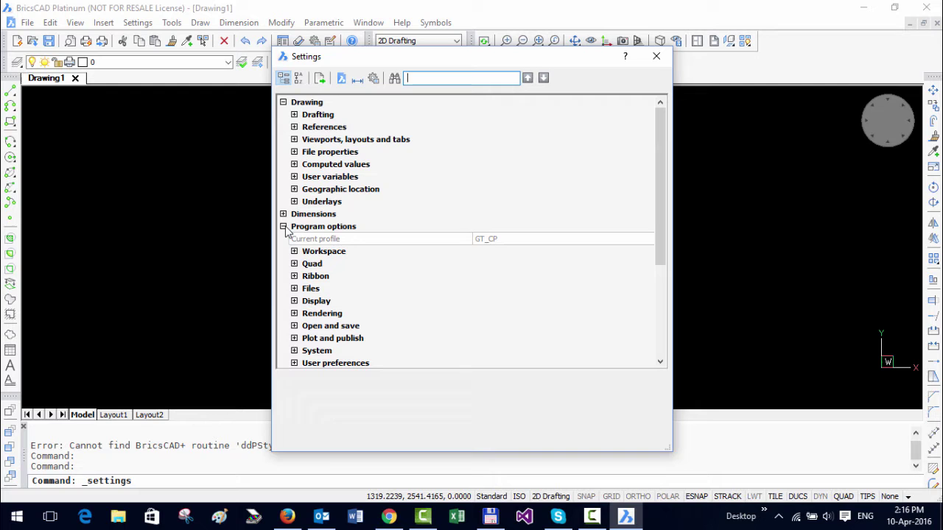
pyautogui.click(294, 289)
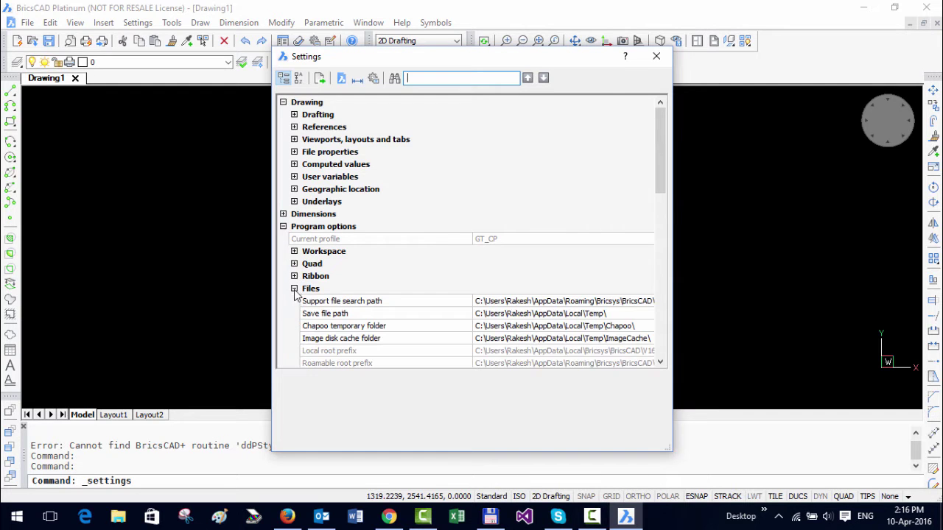
pyautogui.click(501, 302)
pyautogui.click(648, 302)
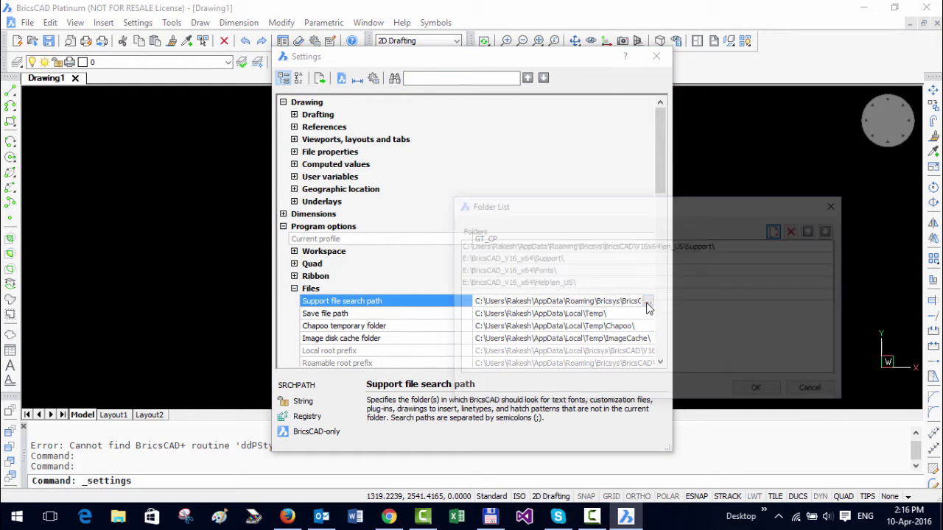
pyautogui.moveTo(690, 200); pyautogui.dragTo(534, 107)
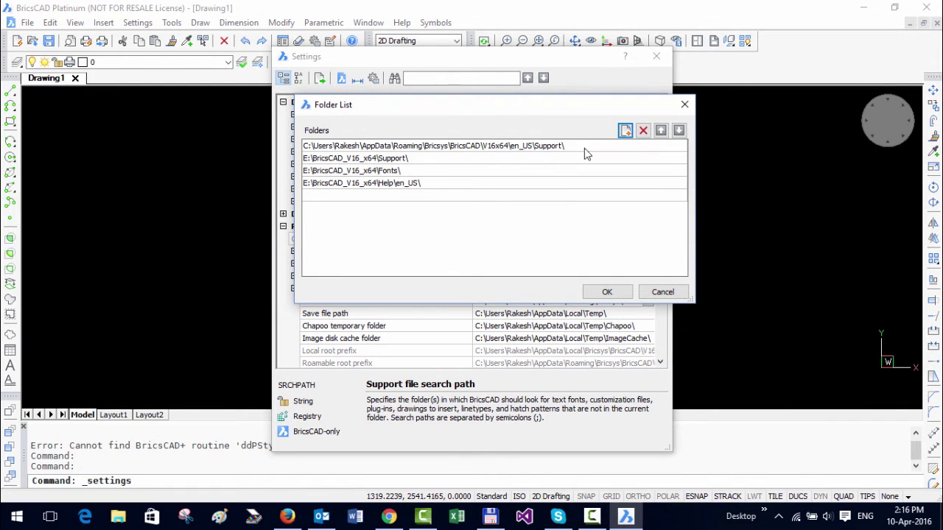
pyautogui.click(625, 130)
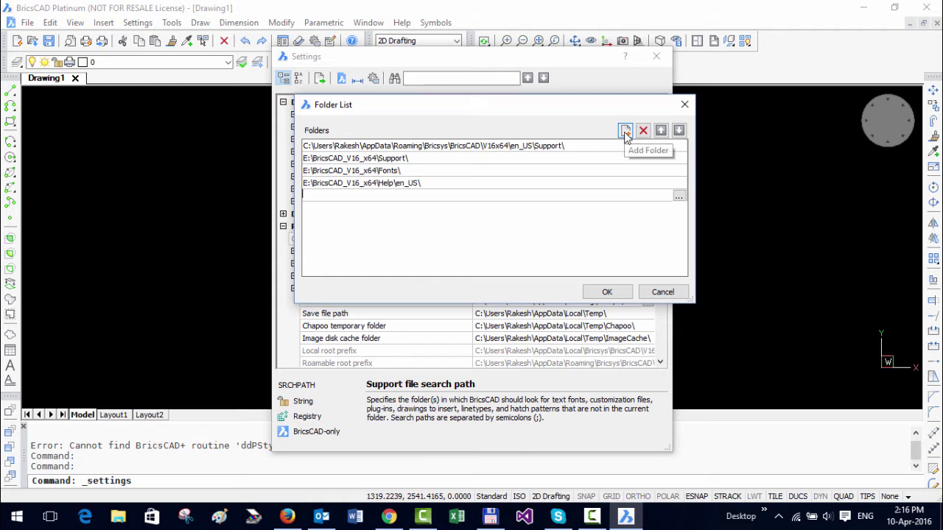
pyautogui.click(678, 196)
# Browse to C:\Program Files\Four Dimension Technologies\GeoTools17_BricsCAD_EN for the new entry.
pyautogui.scroll(-2, 354, 213)
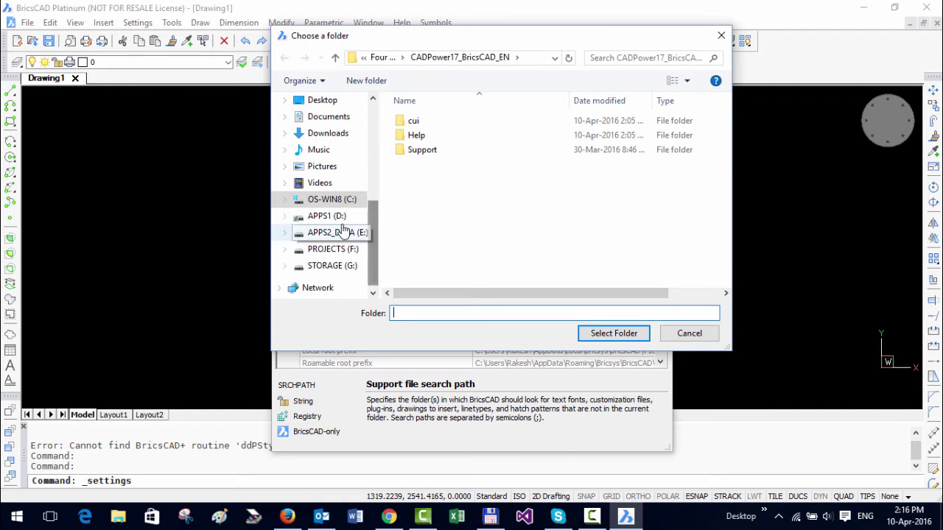
pyautogui.click(345, 199)
pyautogui.click(460, 252)
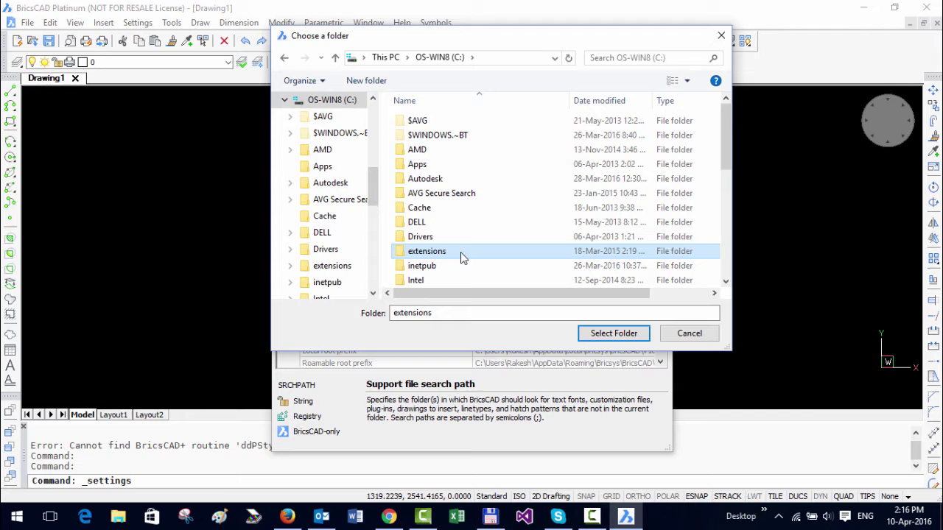
pyautogui.write('pro')
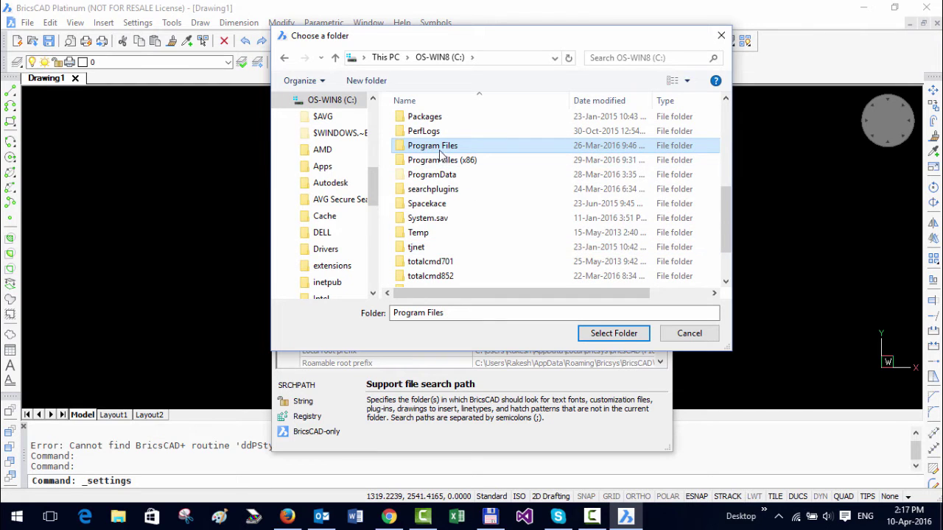
pyautogui.doubleClick(439, 150)
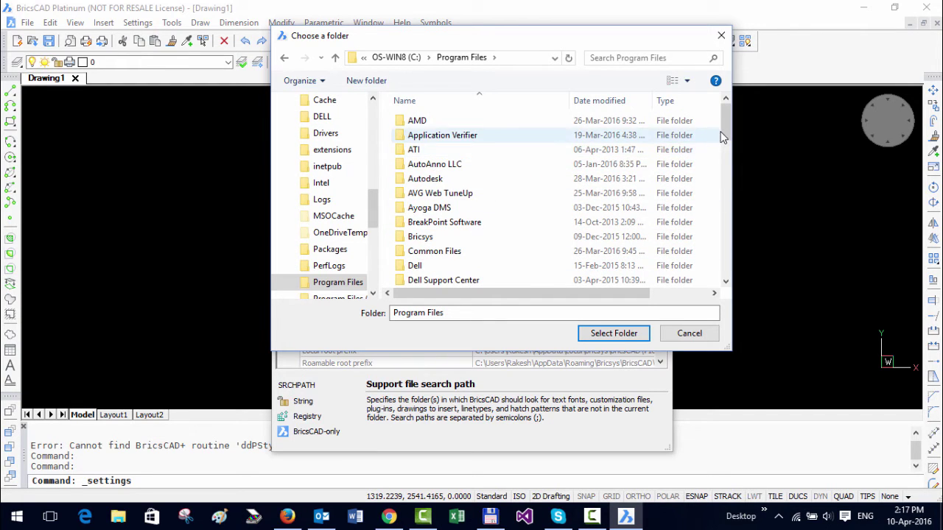
pyautogui.moveTo(722, 137); pyautogui.dragTo(729, 176)
pyautogui.doubleClick(427, 207)
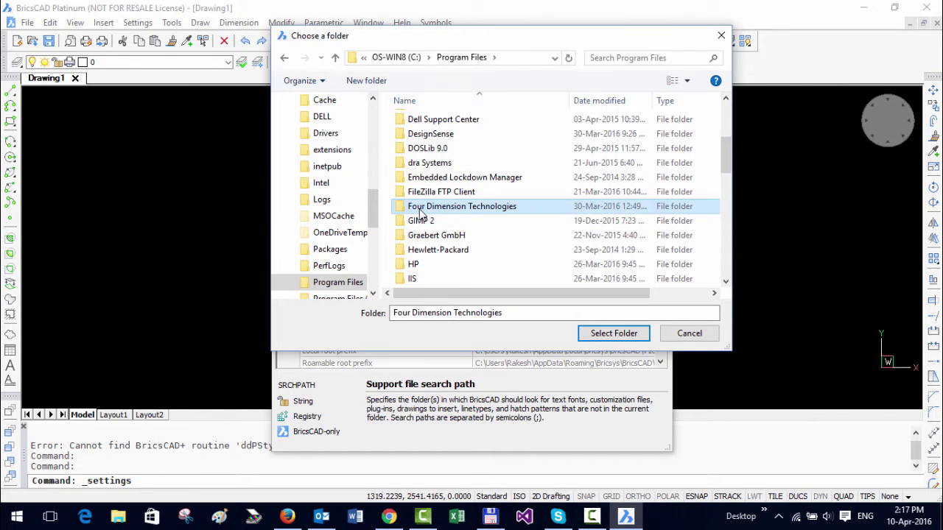
pyautogui.moveTo(724, 133); pyautogui.dragTo(725, 250)
pyautogui.click(452, 222)
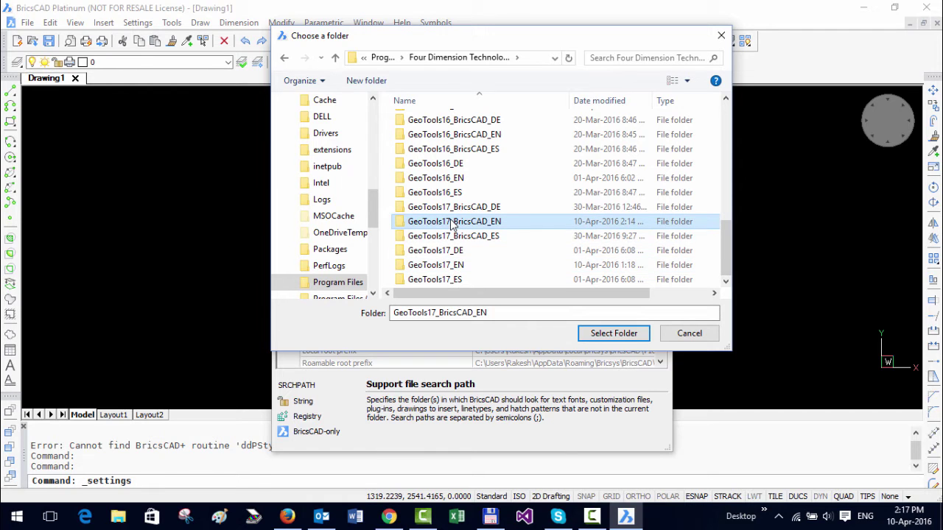
pyautogui.doubleClick(452, 222)
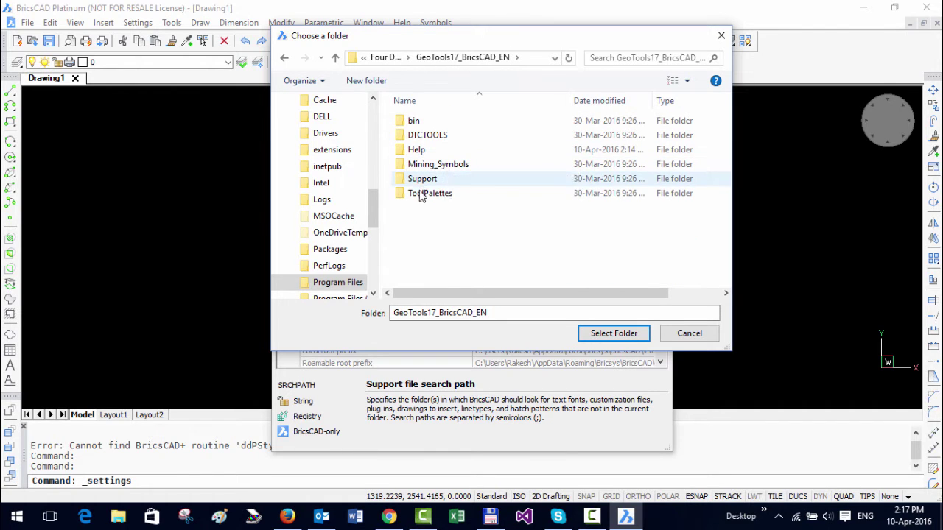
# Select GeoTools17_BricsCAD_EN as the new path and move it up three places in the Folder List.
pyautogui.click(595, 334)
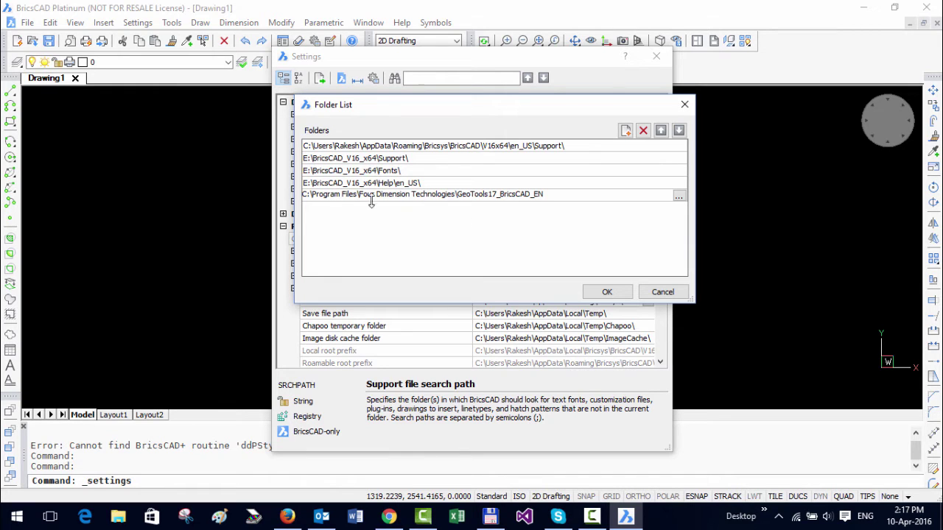
pyautogui.click(546, 158)
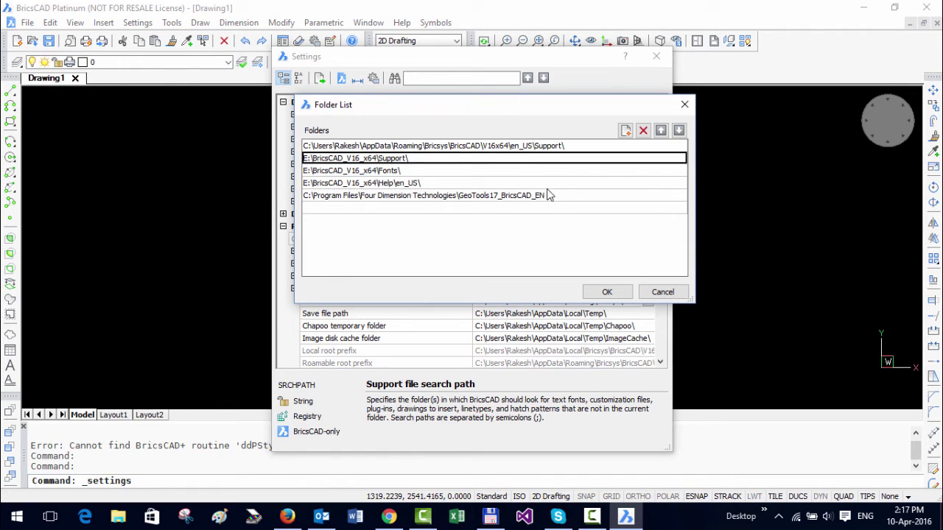
pyautogui.click(540, 198)
pyautogui.click(661, 131)
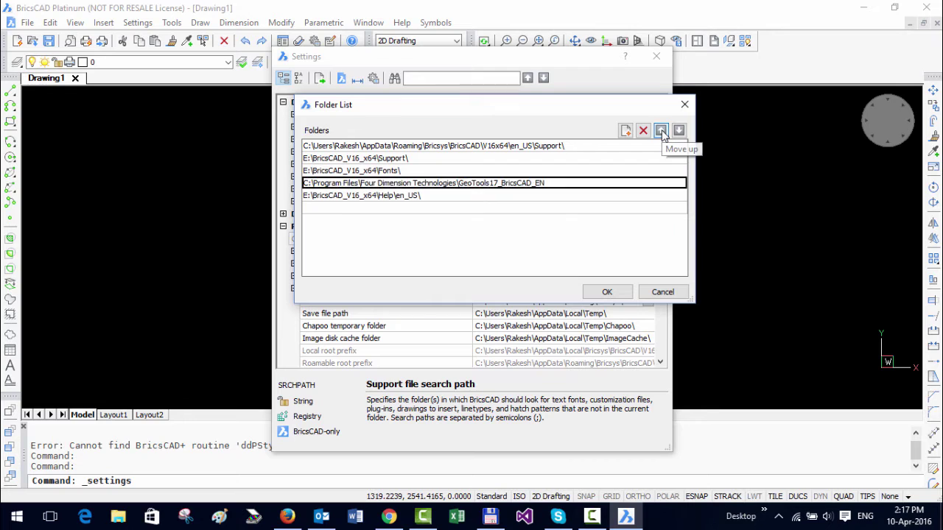
pyautogui.click(660, 131)
pyautogui.click(660, 131)
pyautogui.click(660, 132)
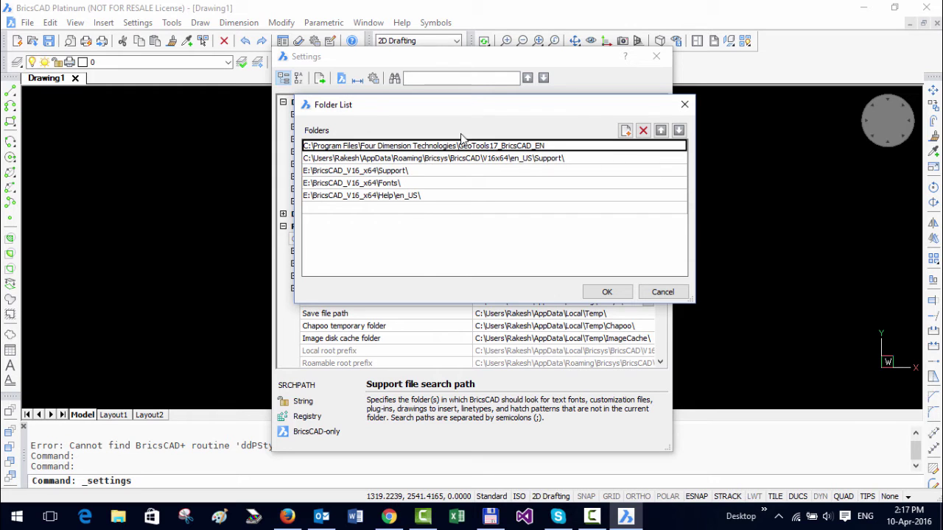
pyautogui.moveTo(472, 111); pyautogui.dragTo(413, 139)
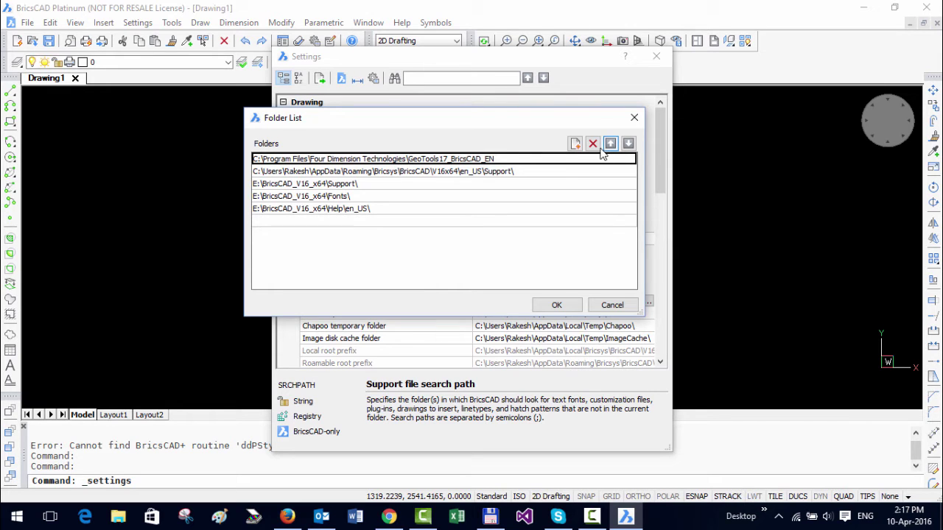
# Move the GeoTools path back down three places to last, accept the list and close Settings.
pyautogui.click(628, 144)
pyautogui.click(628, 144)
pyautogui.click(629, 144)
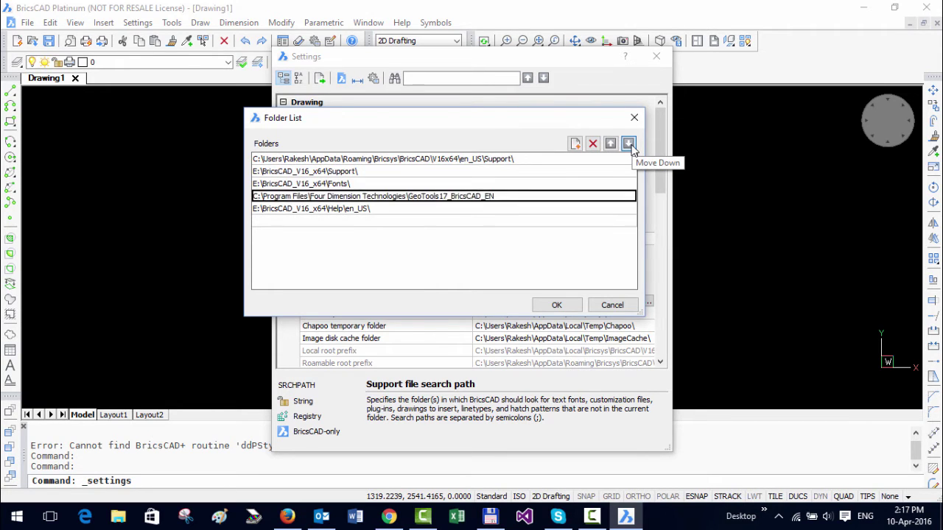
pyautogui.click(628, 143)
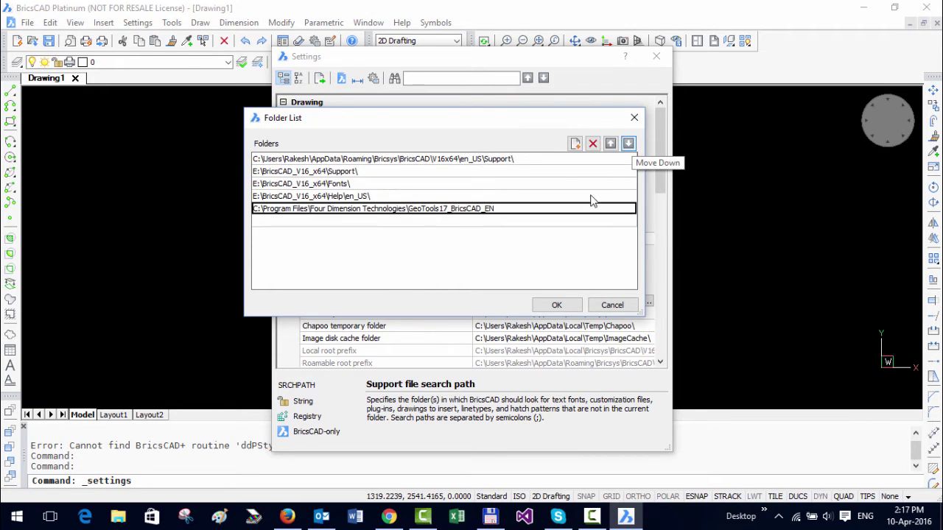
pyautogui.click(569, 311)
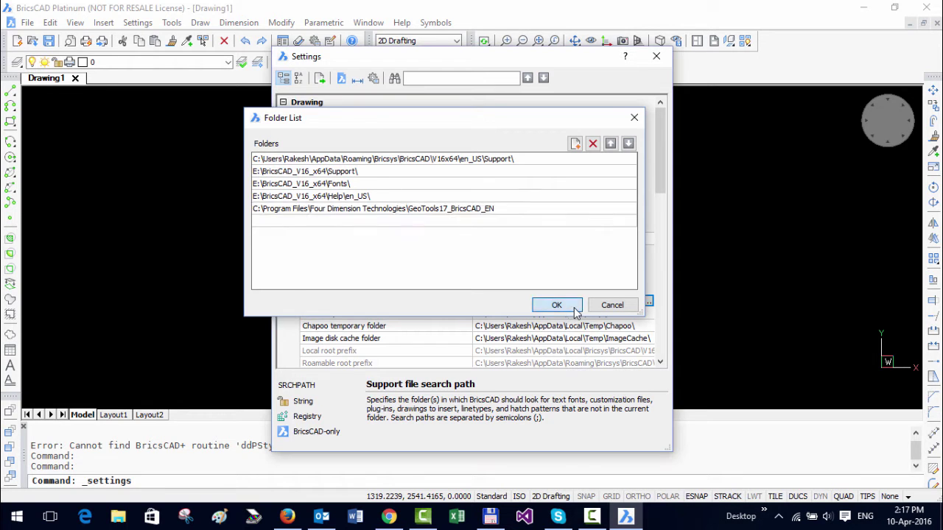
pyautogui.click(663, 63)
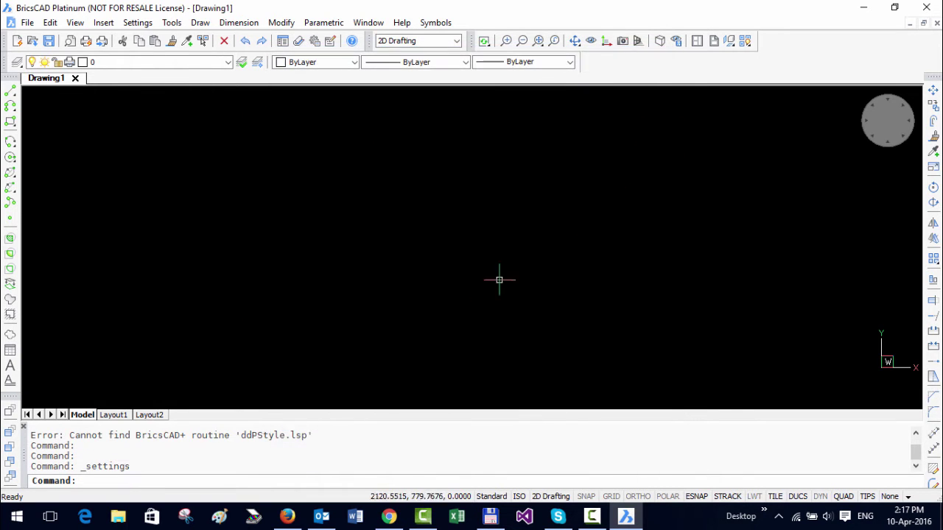
# Restart BricsCAD V16 in a new 2D drawing.
pyautogui.click(929, 9)
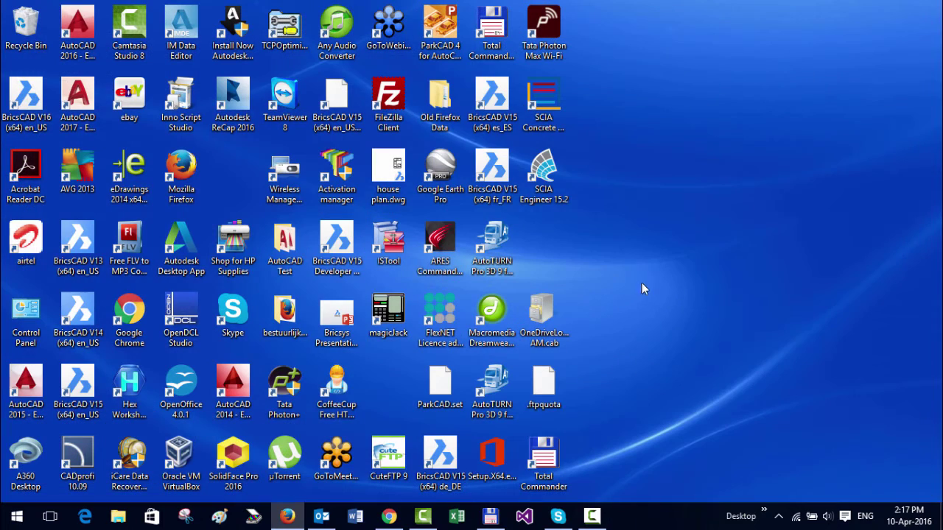
pyautogui.click(28, 100)
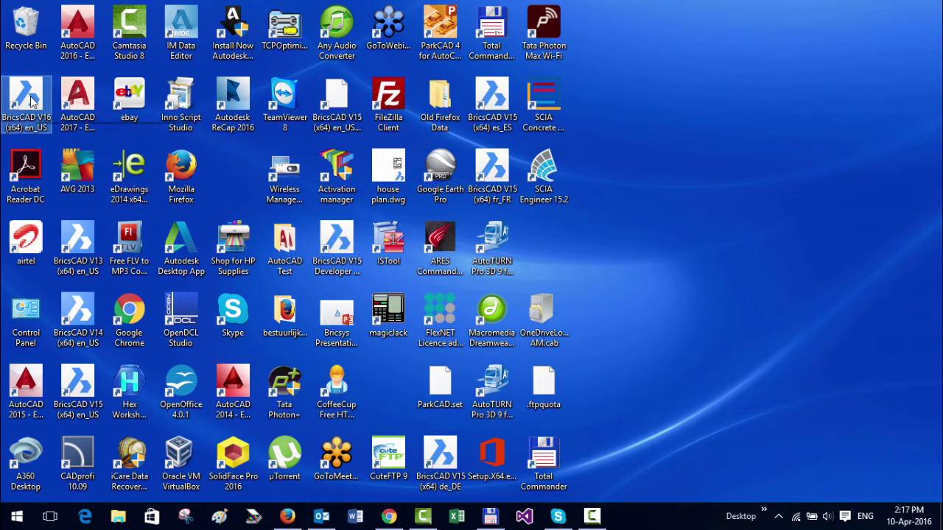
pyautogui.doubleClick(36, 96)
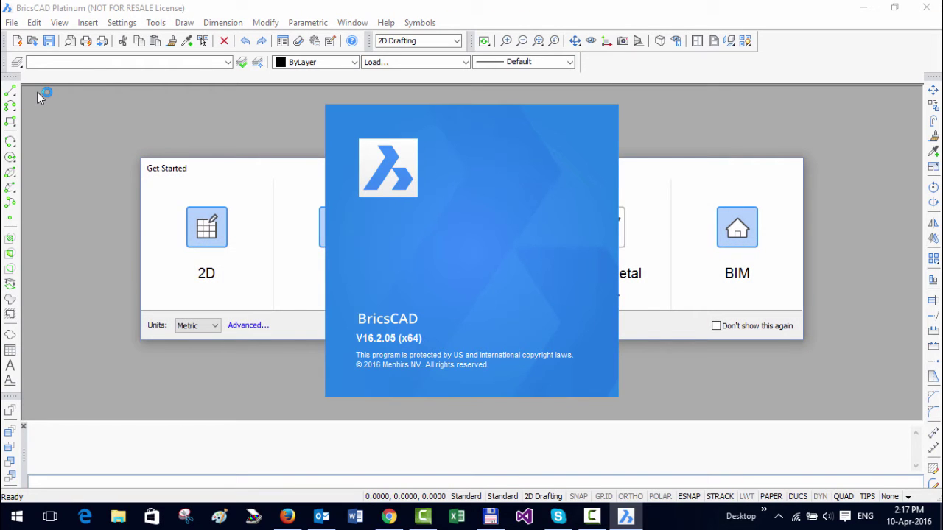
pyautogui.click(206, 225)
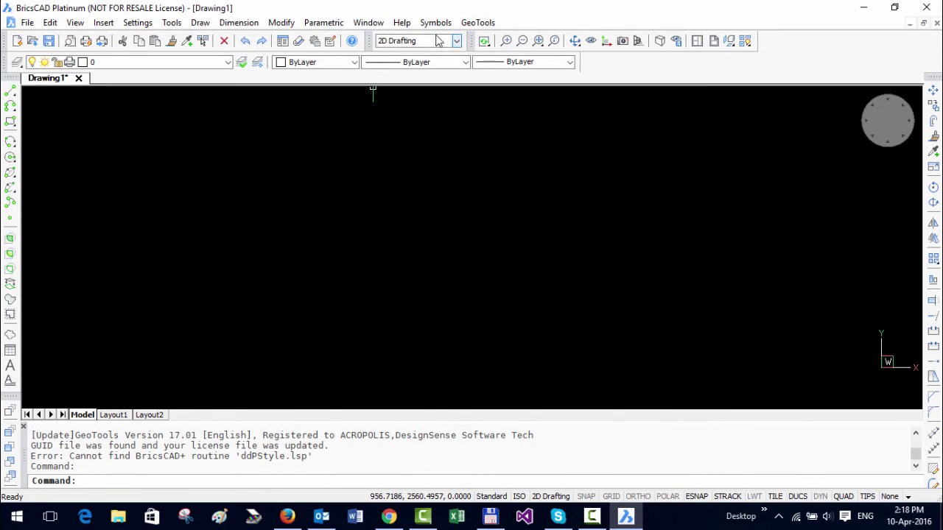
# Show all GeoTools toolbars from GeoTools > Toolbars & Flyouts.
pyautogui.click(471, 23)
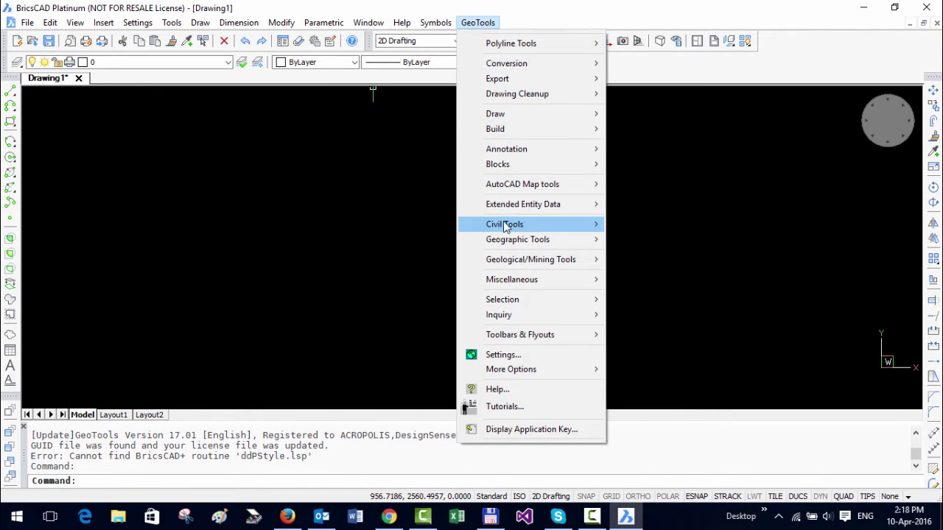
pyautogui.moveTo(542, 148)
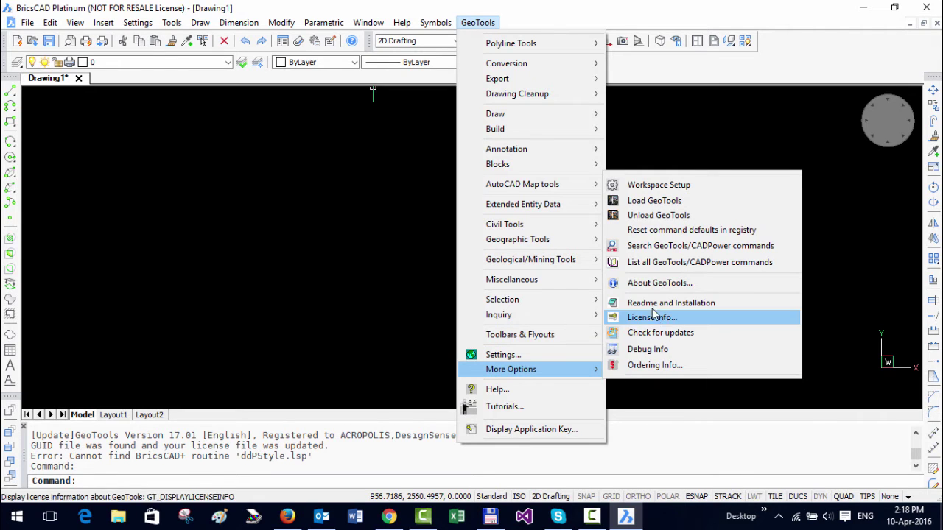
pyautogui.moveTo(538, 336)
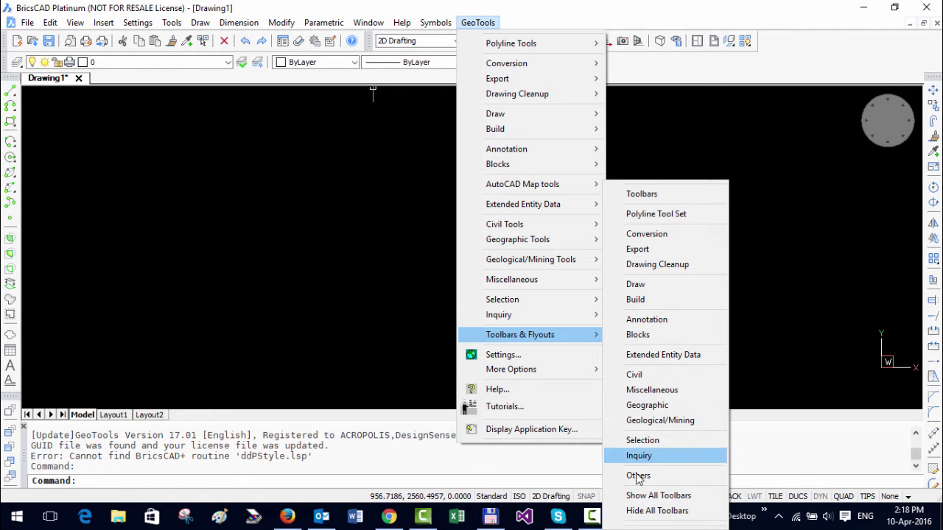
pyautogui.click(652, 496)
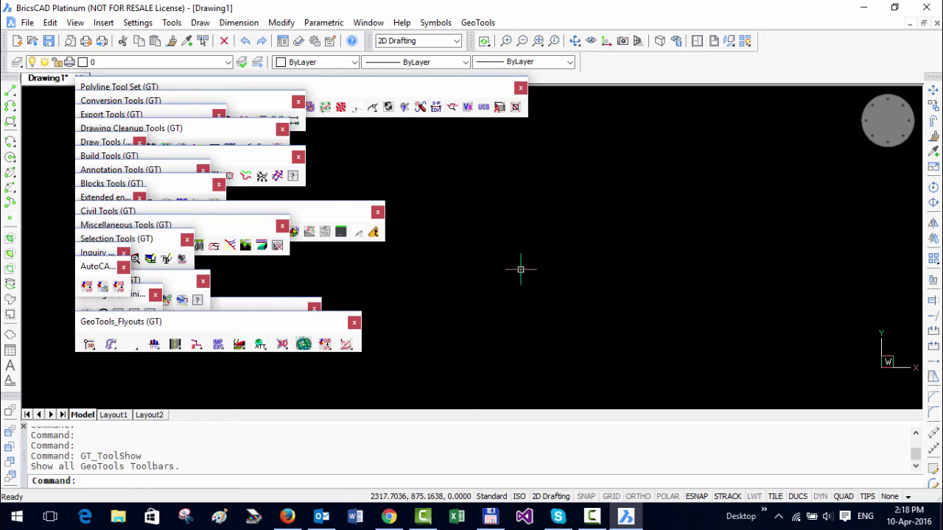
# Hide all GeoTools toolbars from the same submenu, then quit BricsCAD.
pyautogui.click(478, 22)
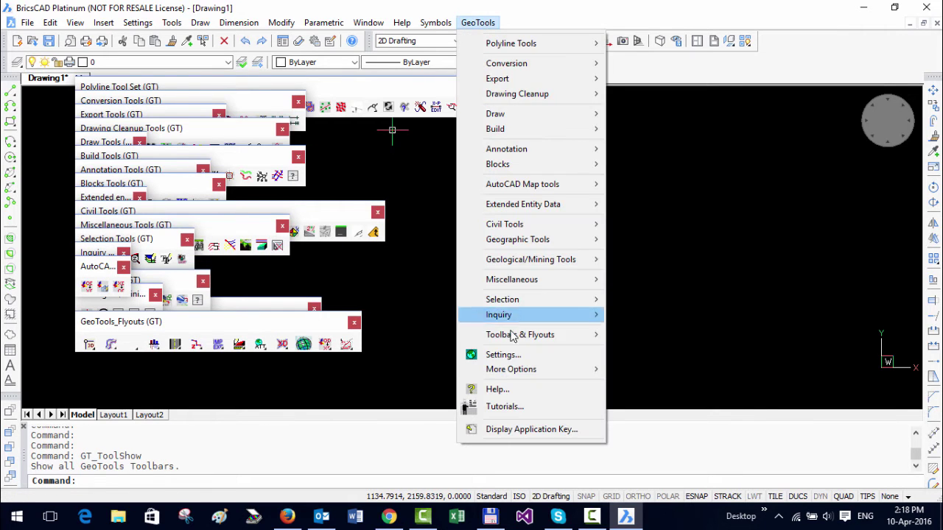
pyautogui.moveTo(570, 370)
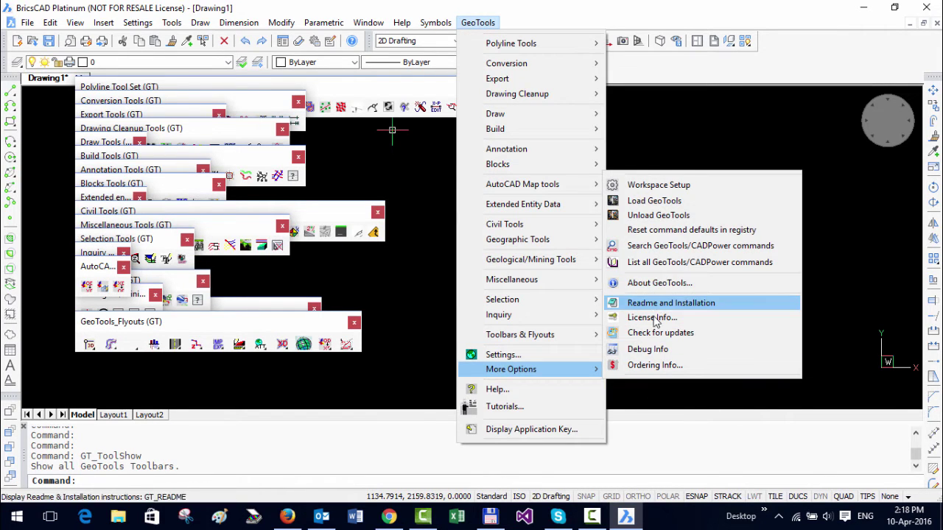
pyautogui.moveTo(561, 338)
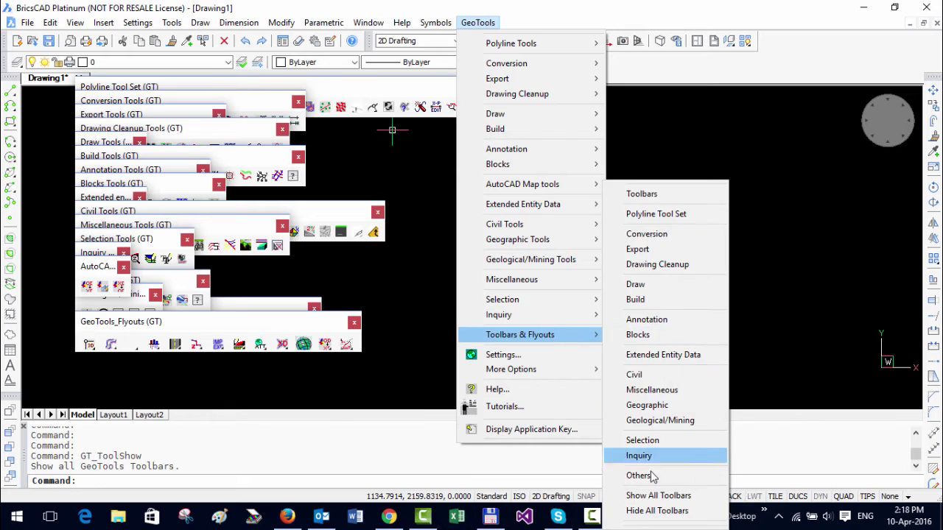
pyautogui.click(663, 509)
pyautogui.click(926, 7)
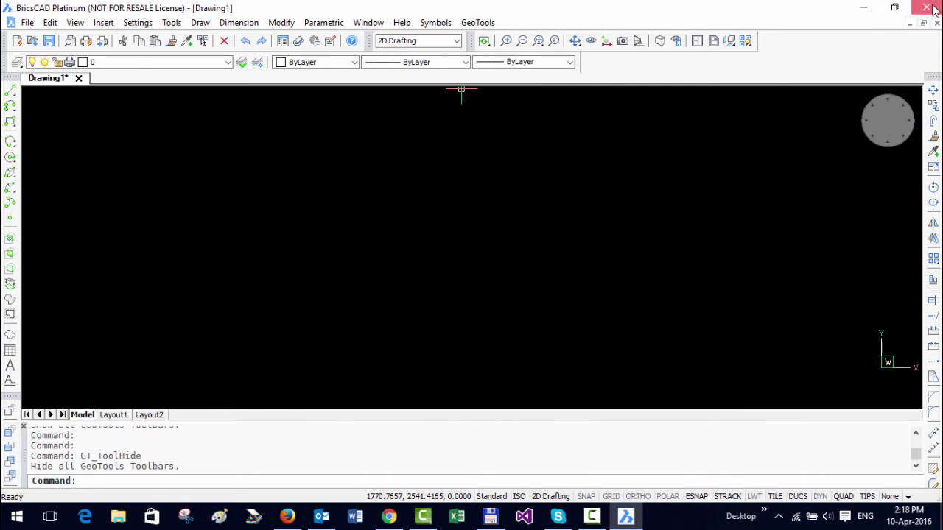
# Discard the drawing and launch cadpower_bricscad_en.exe from Total Commander.
pyautogui.click(507, 254)
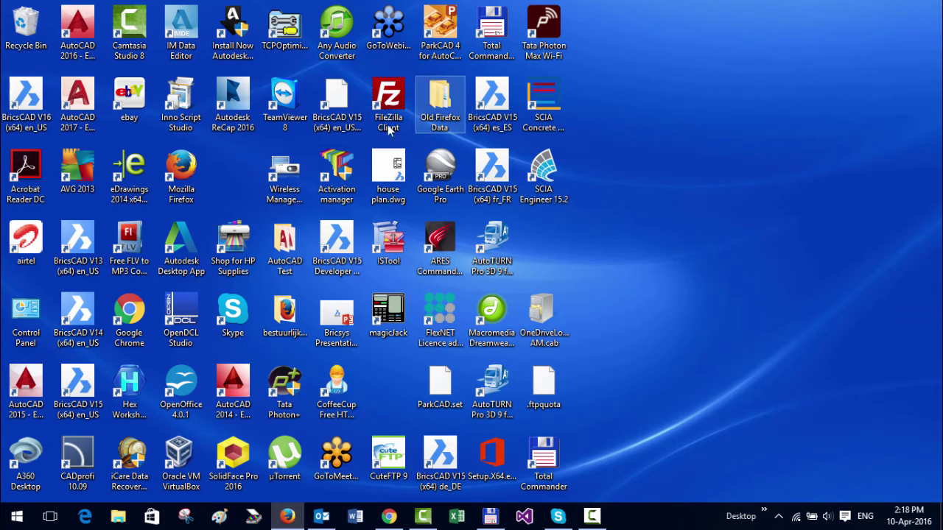
pyautogui.click(490, 518)
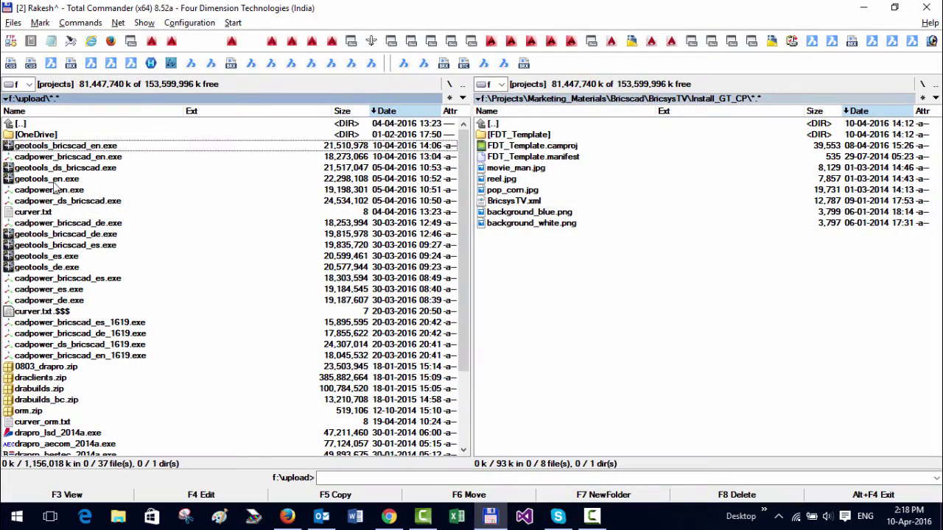
pyautogui.doubleClick(53, 157)
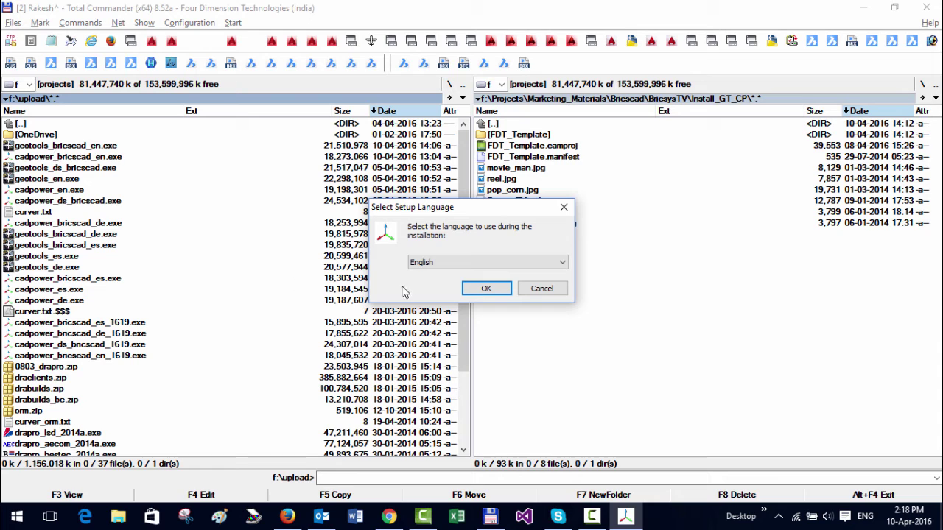
# Install CADPower V17 in English to the default folder and dismiss the completion message.
pyautogui.click(486, 288)
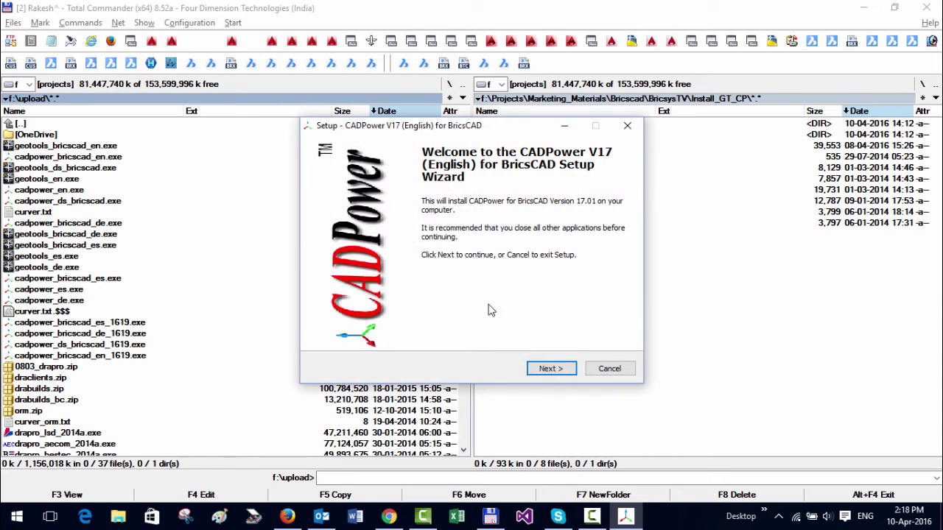
pyautogui.click(559, 369)
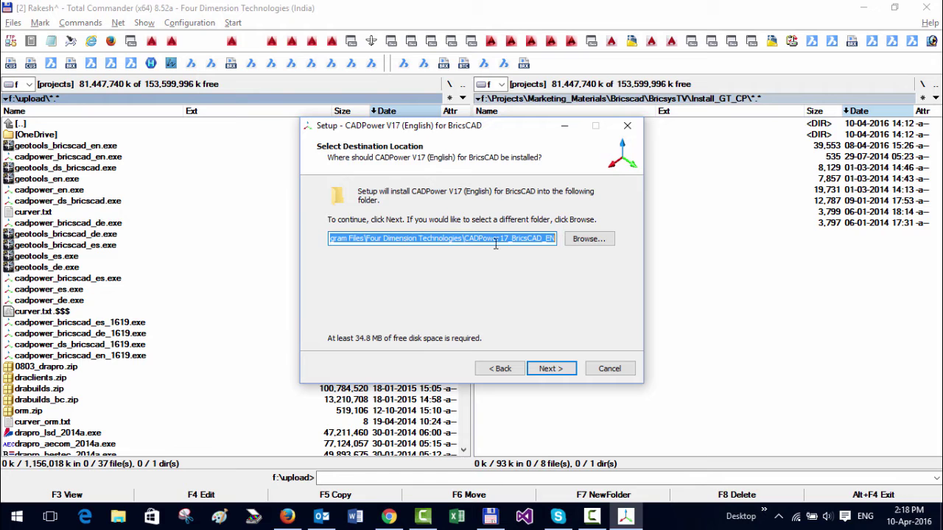
pyautogui.click(551, 369)
pyautogui.click(553, 368)
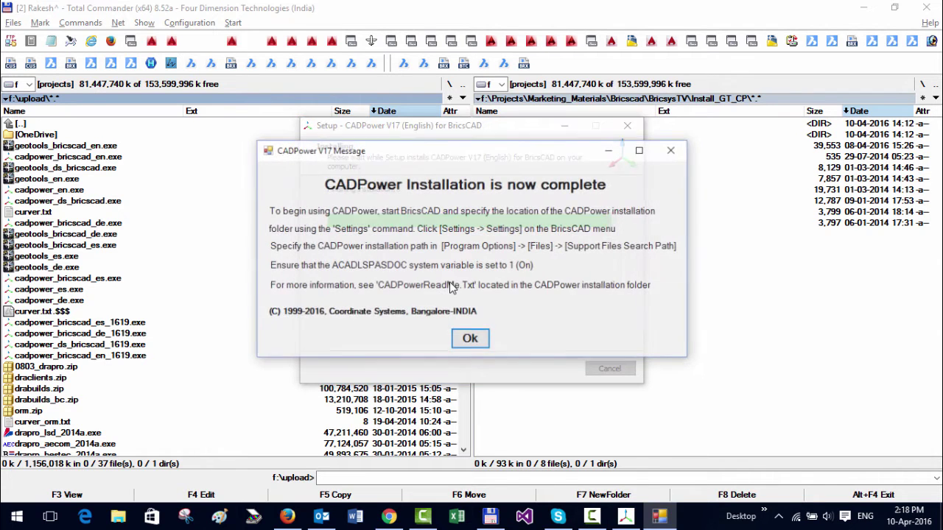
pyautogui.moveTo(432, 158); pyautogui.dragTo(478, 114)
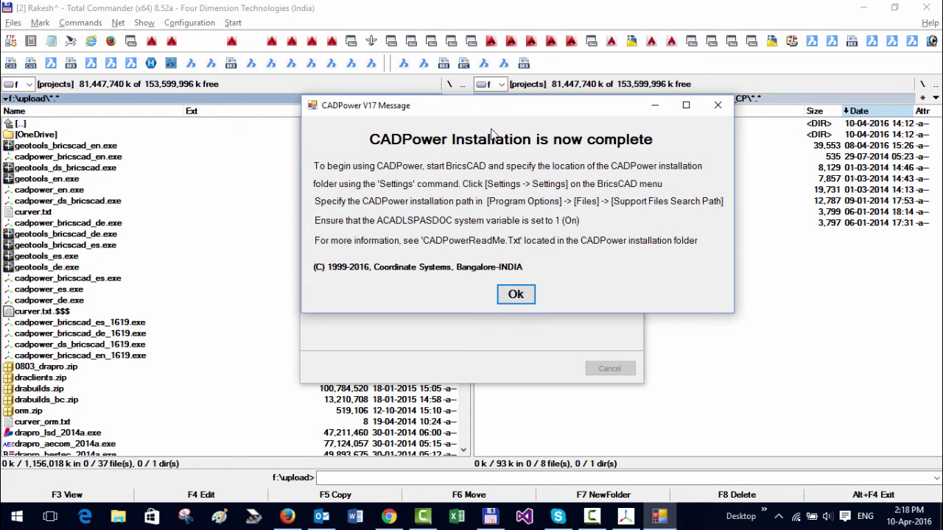
pyautogui.click(518, 293)
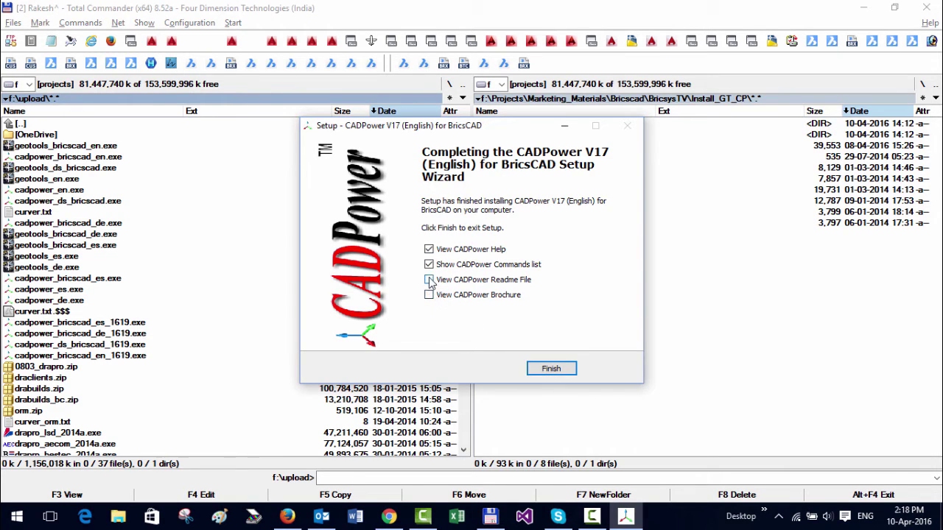
# Finish the CADPower wizard, relaunch BricsCAD V16 in a new 2D drawing and check the GeoTools menu.
pyautogui.click(547, 370)
pyautogui.click(863, 9)
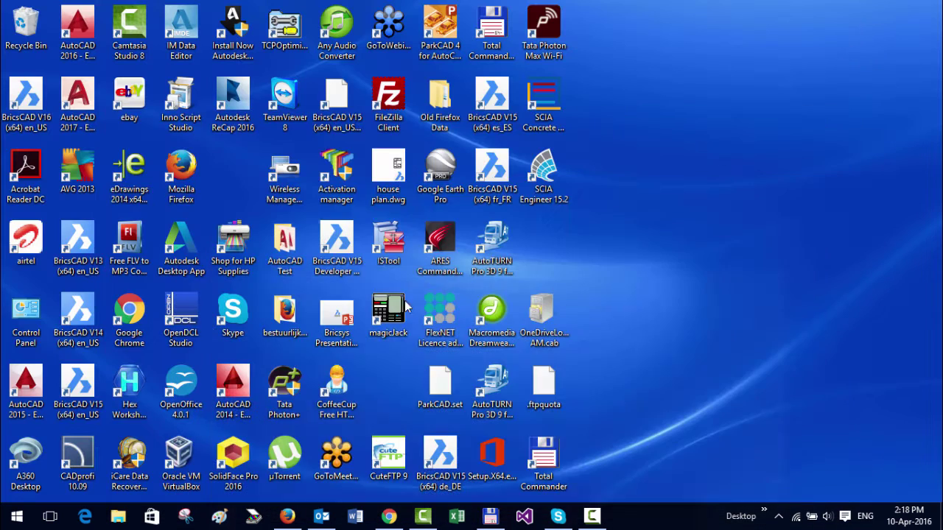
pyautogui.doubleClick(26, 103)
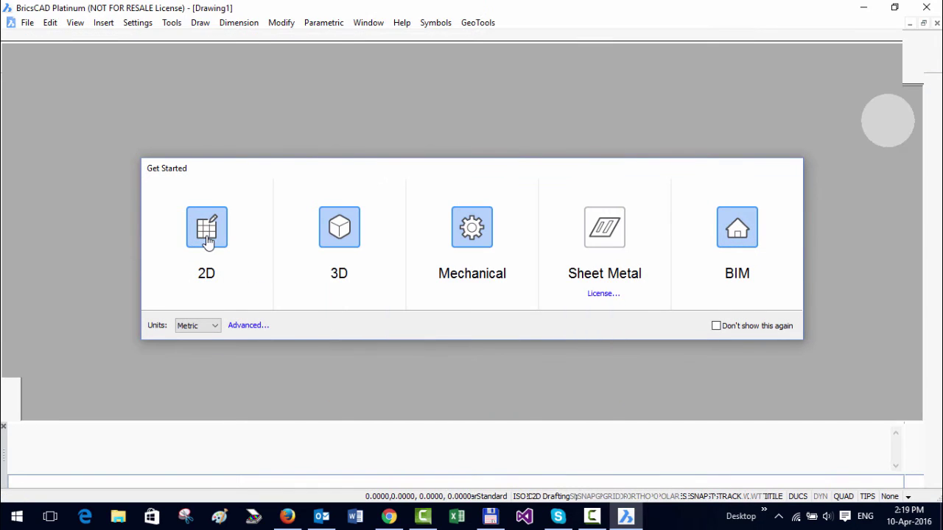
pyautogui.click(207, 233)
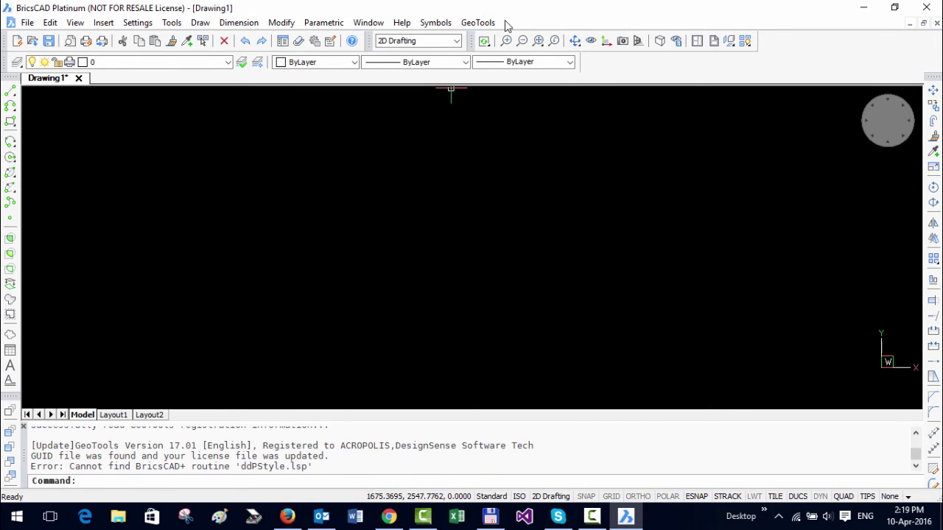
pyautogui.click(490, 28)
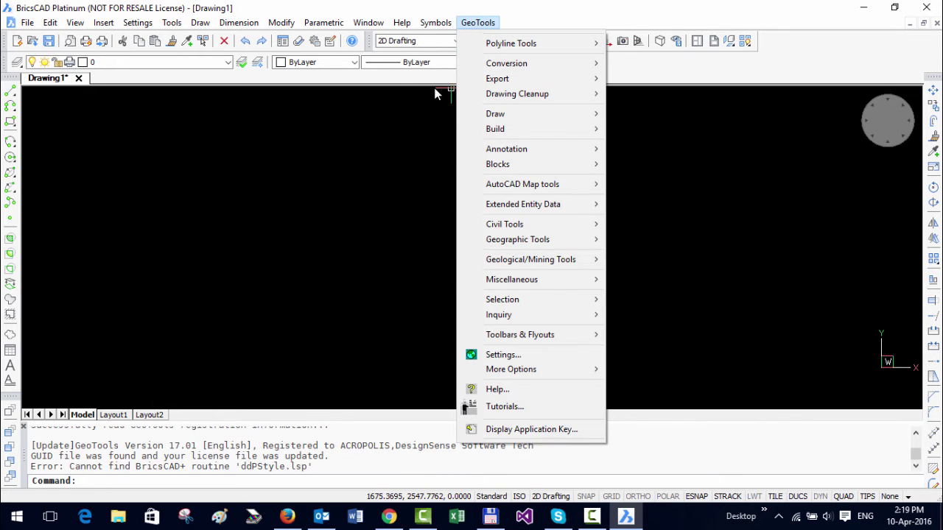
pyautogui.click(94, 8)
# Add a new empty entry to the Support file search path under Program options > Files.
pyautogui.click(137, 23)
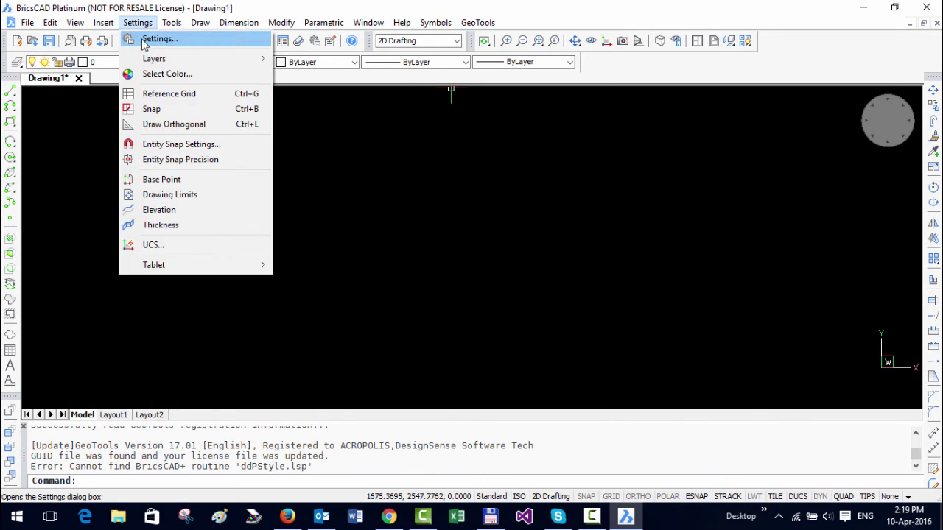
pyautogui.click(156, 35)
pyautogui.click(283, 226)
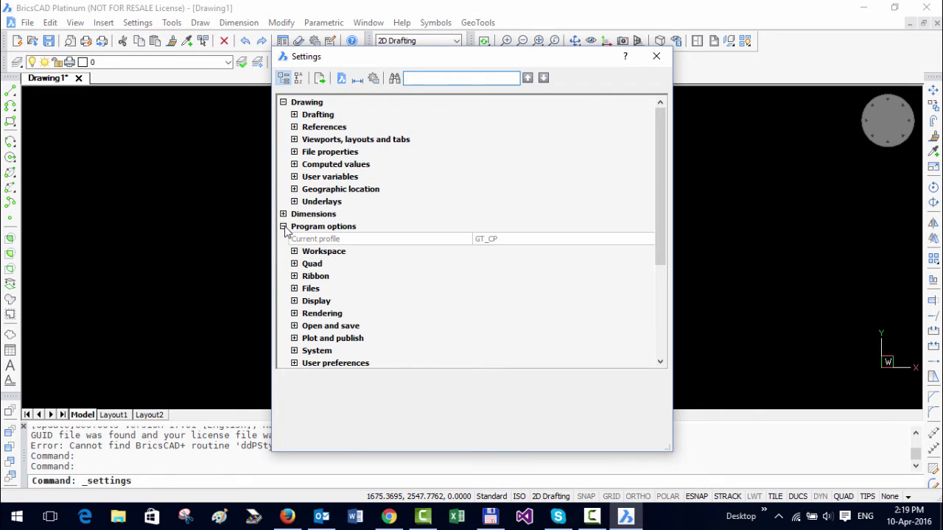
pyautogui.click(295, 288)
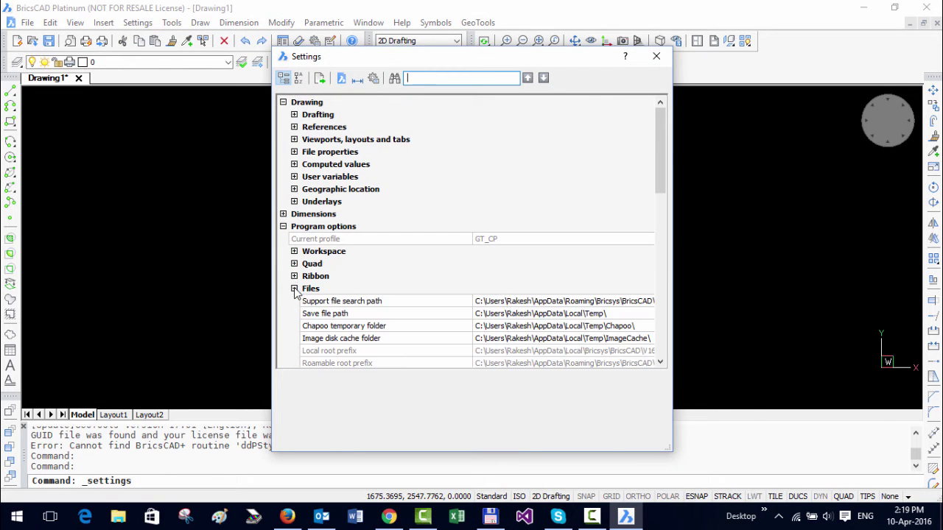
pyautogui.click(519, 302)
pyautogui.click(647, 301)
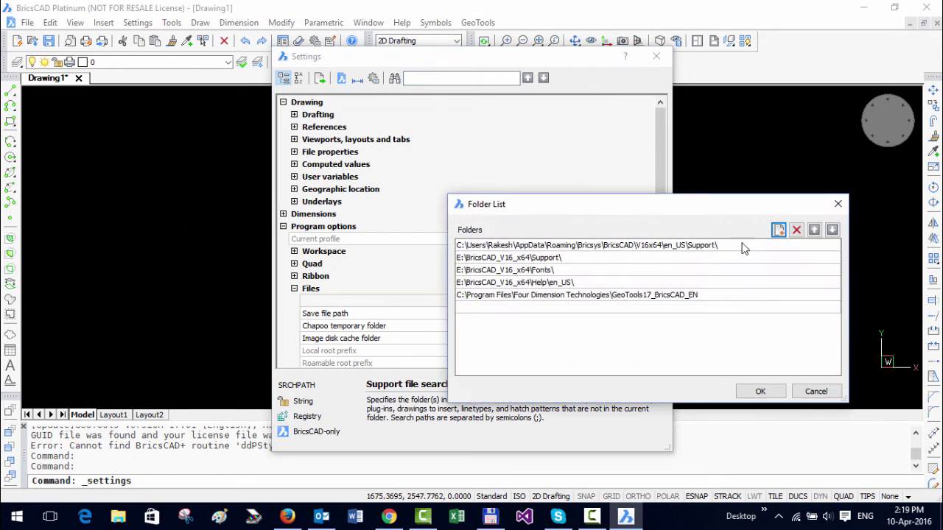
pyautogui.click(779, 230)
pyautogui.click(832, 309)
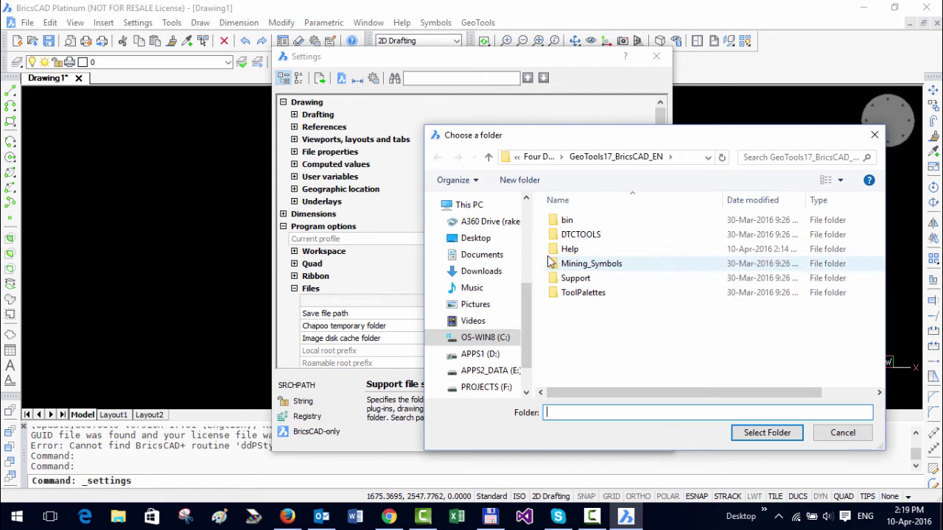
# Set the new entry to the CADPower17_BricsCAD_EN folder, accept the list and close Settings.
pyautogui.click(486, 158)
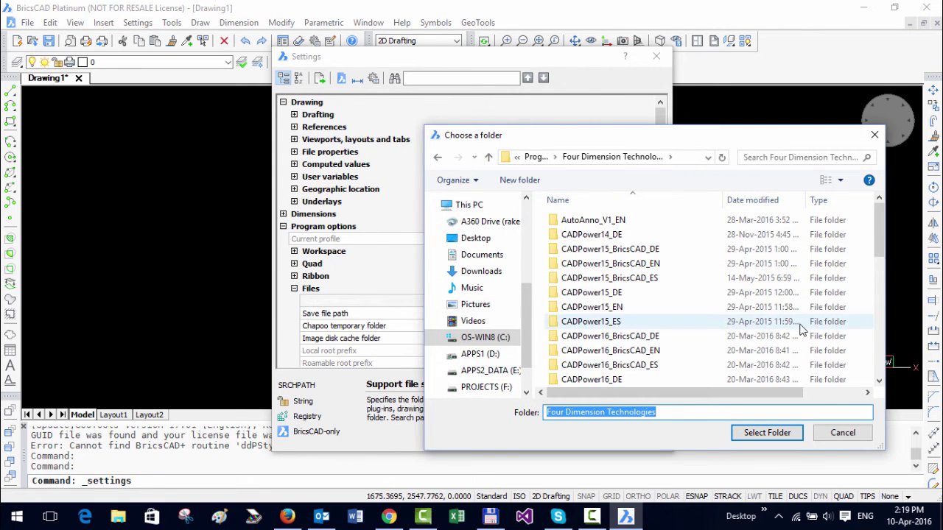
pyautogui.click(884, 256)
pyautogui.moveTo(884, 256); pyautogui.dragTo(884, 298)
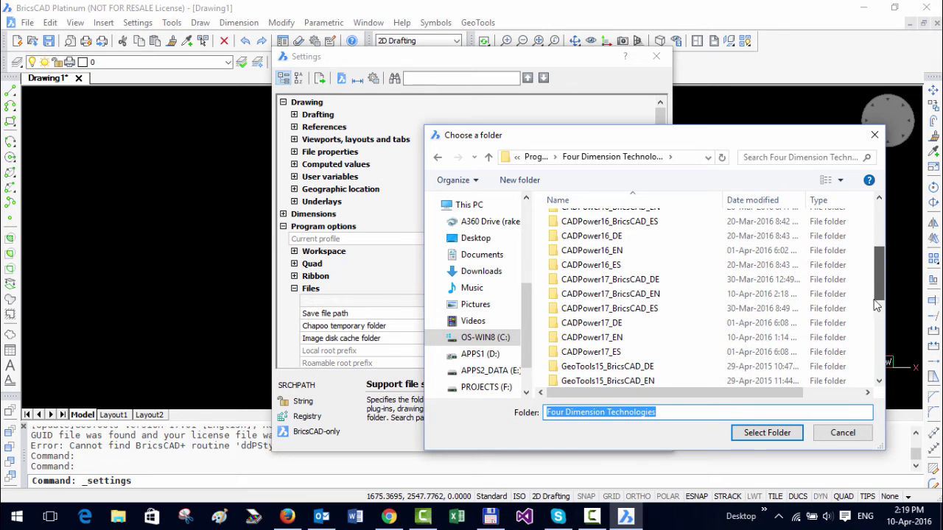
pyautogui.doubleClick(594, 294)
pyautogui.click(738, 433)
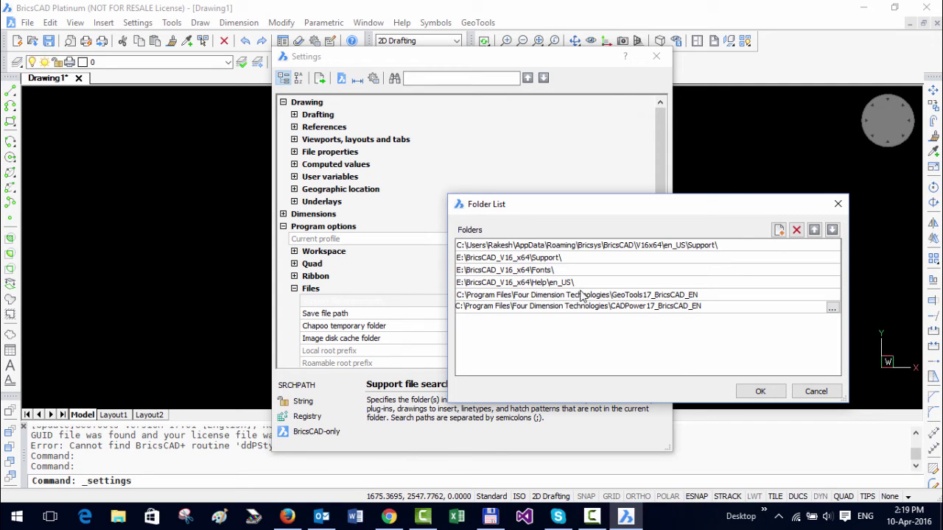
pyautogui.click(773, 392)
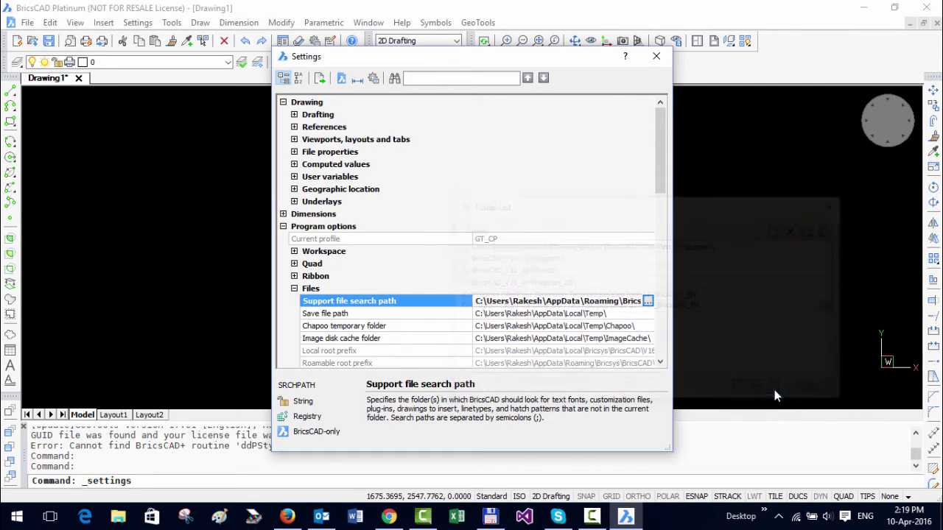
pyautogui.click(668, 57)
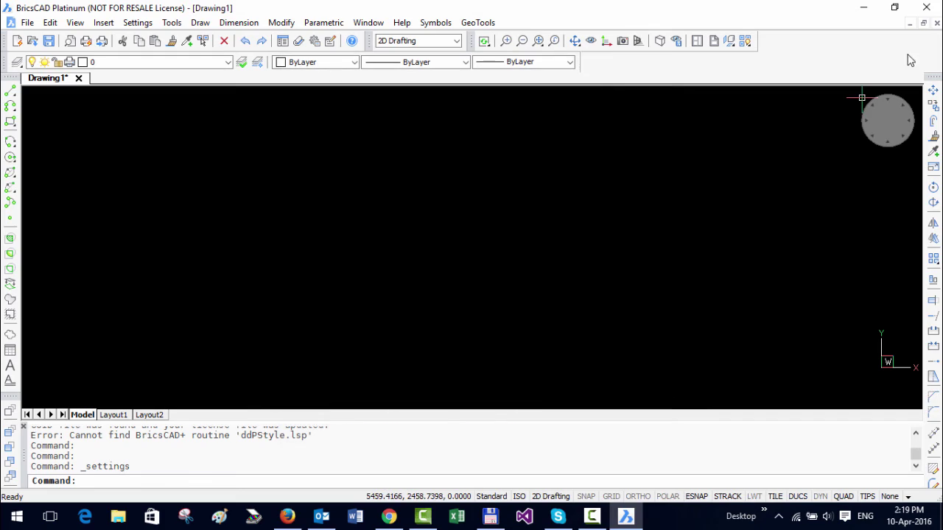
# Quit BricsCAD without saving and relaunch it in a new 2D drawing.
pyautogui.click(926, 8)
pyautogui.click(501, 254)
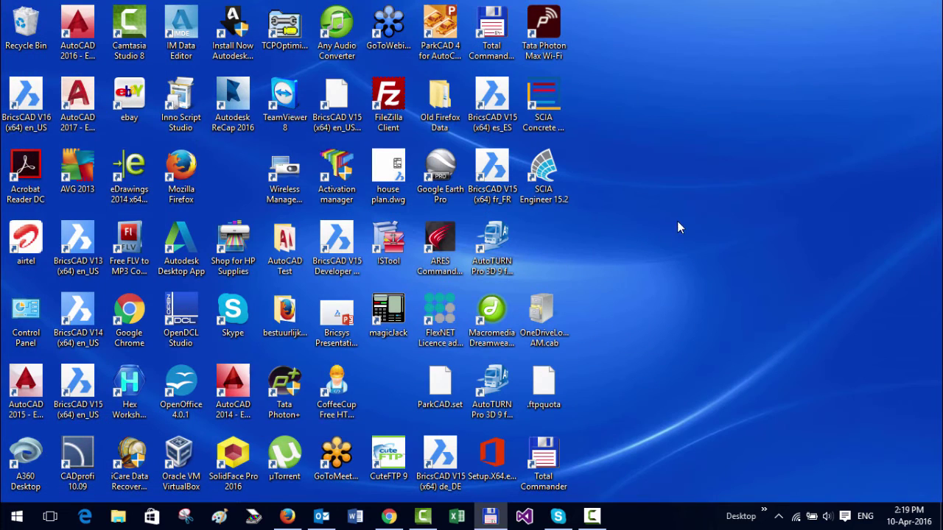
pyautogui.doubleClick(24, 100)
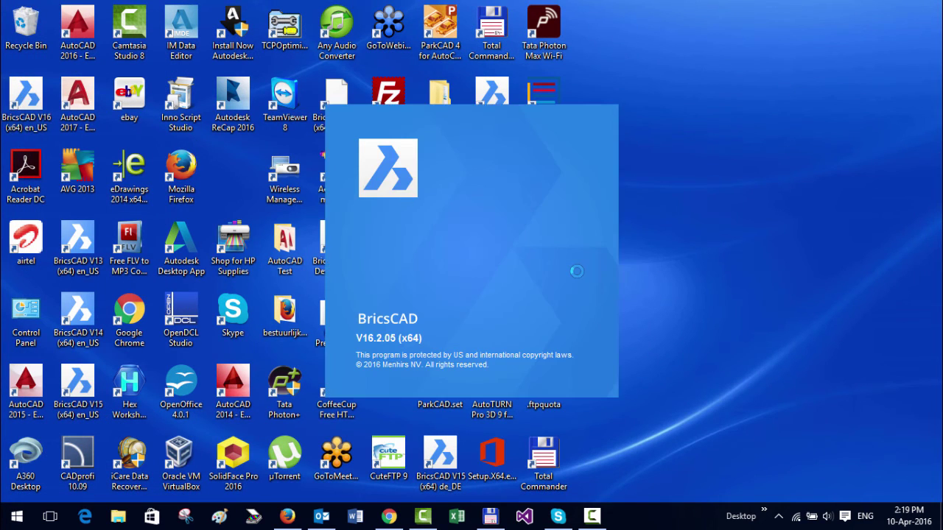
pyautogui.click(207, 232)
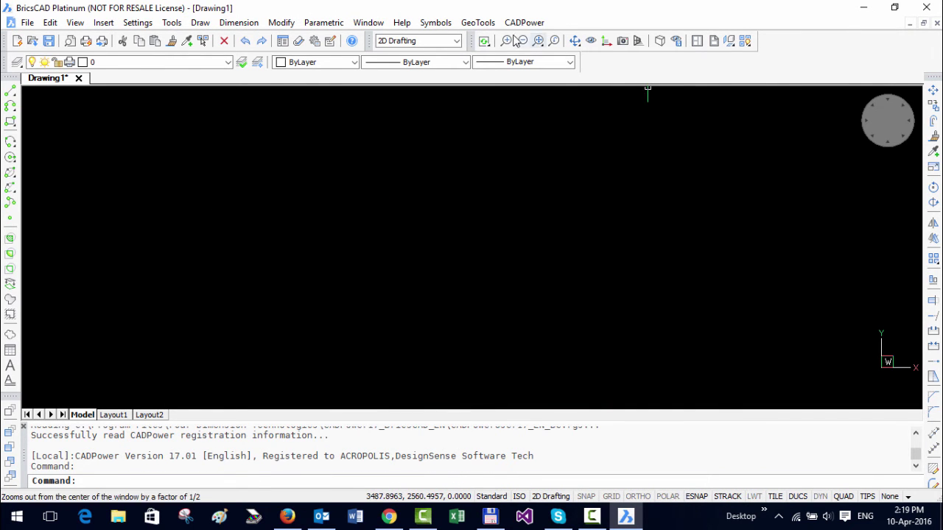
# Check that the GeoTools and CADPower menus are both loaded on the menu bar.
pyautogui.click(478, 22)
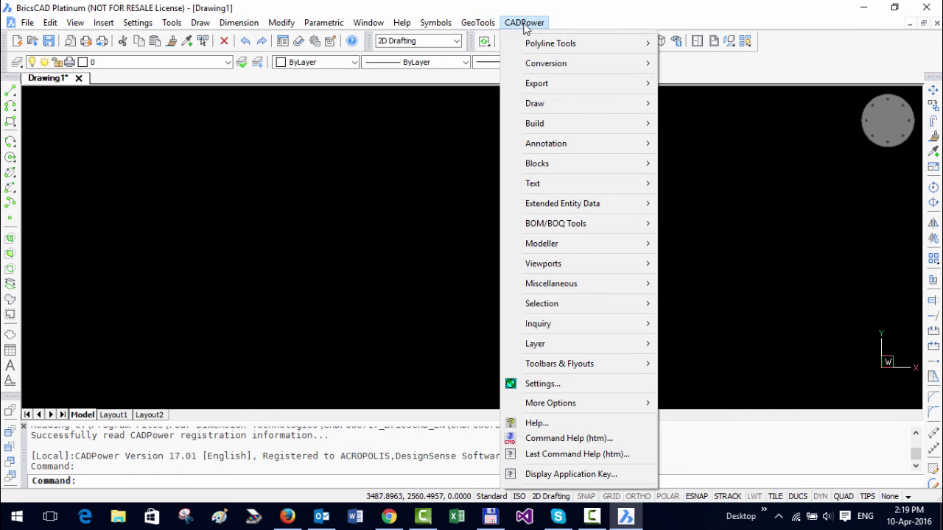
pyautogui.moveTo(534, 116)
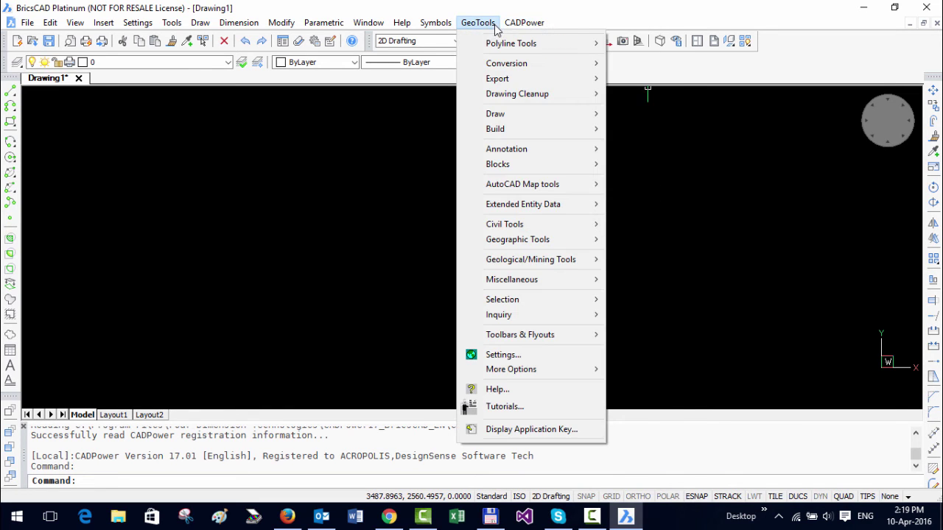
pyautogui.moveTo(526, 24)
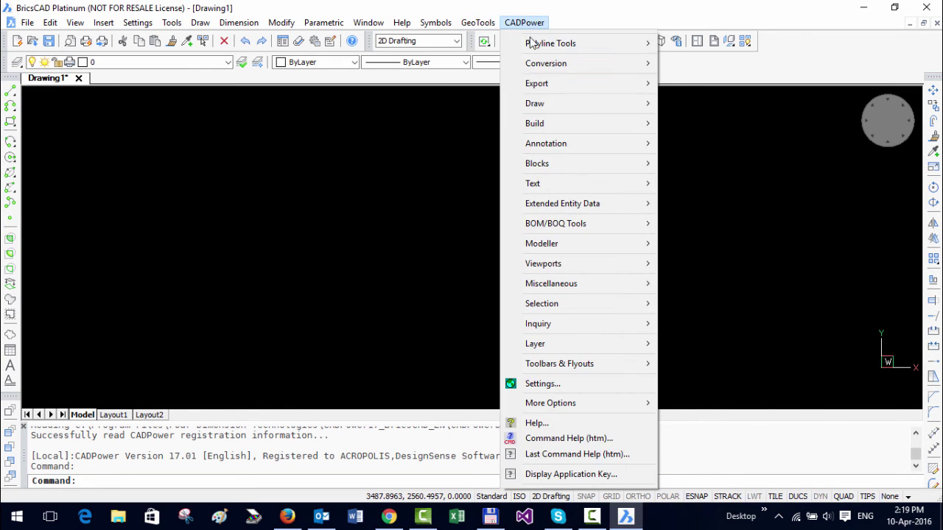
pyautogui.moveTo(518, 145)
pyautogui.click(687, 301)
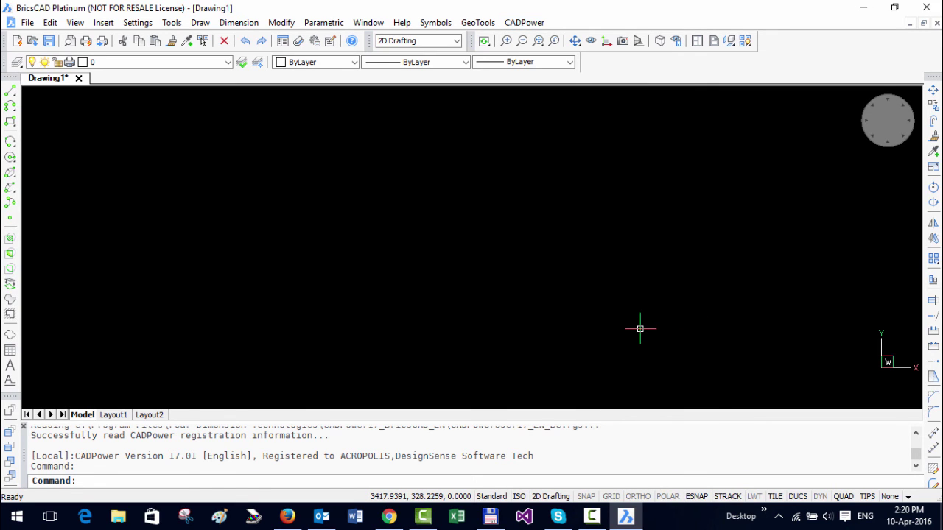